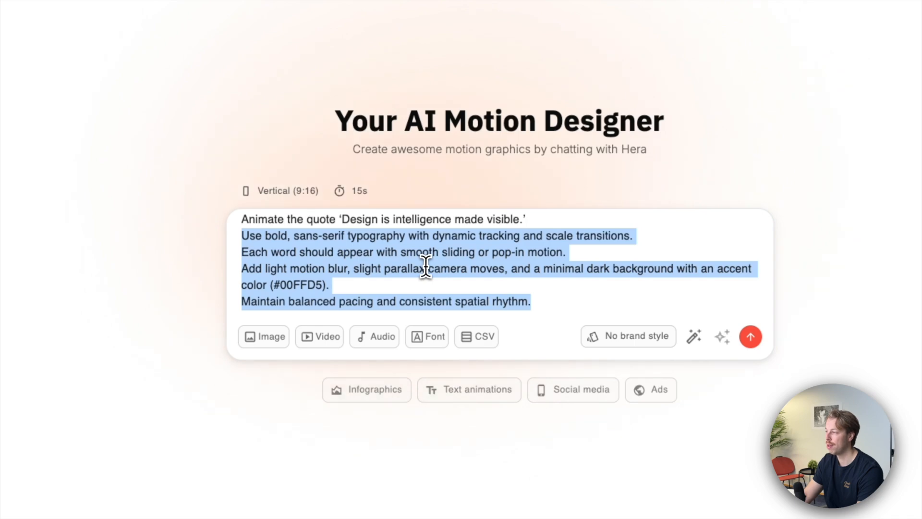
# - Generate the vertical 15s animation from the prepared prompt for the quote 'Design is intelligence made visible.'
pyautogui.click(557, 300)
pyautogui.moveTo(566, 304); pyautogui.dragTo(226, 216)
pyautogui.click(451, 279)
pyautogui.click(541, 300)
pyautogui.moveTo(541, 301); pyautogui.dragTo(230, 214)
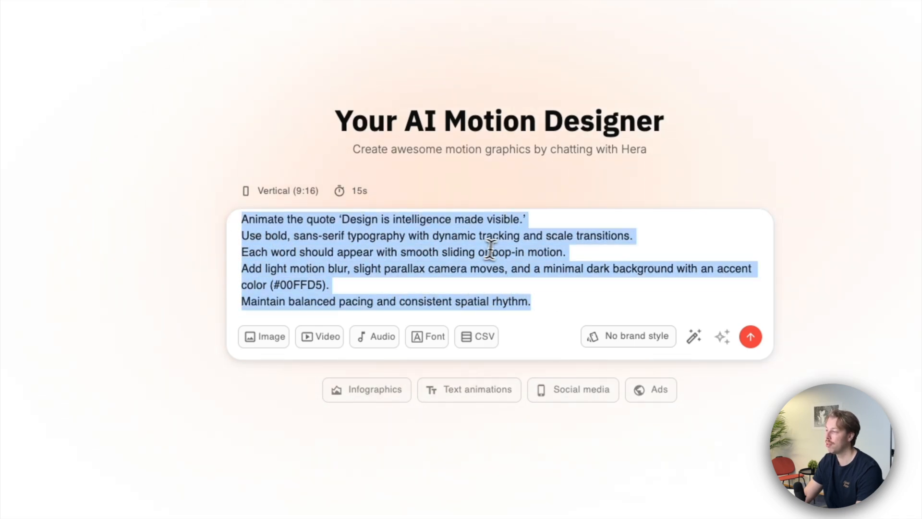
pyautogui.click(484, 249)
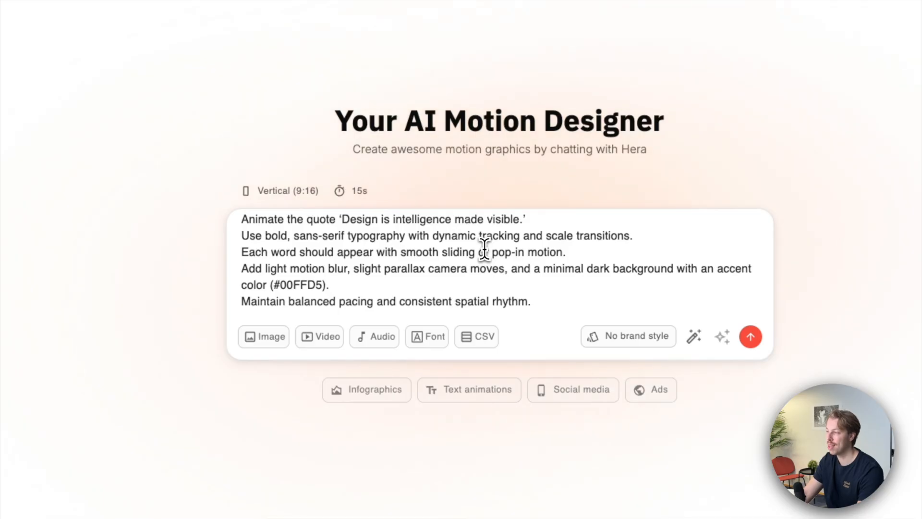
pyautogui.scroll(-1, 514, 245)
pyautogui.moveTo(541, 300); pyautogui.dragTo(241, 217)
pyautogui.click(750, 336)
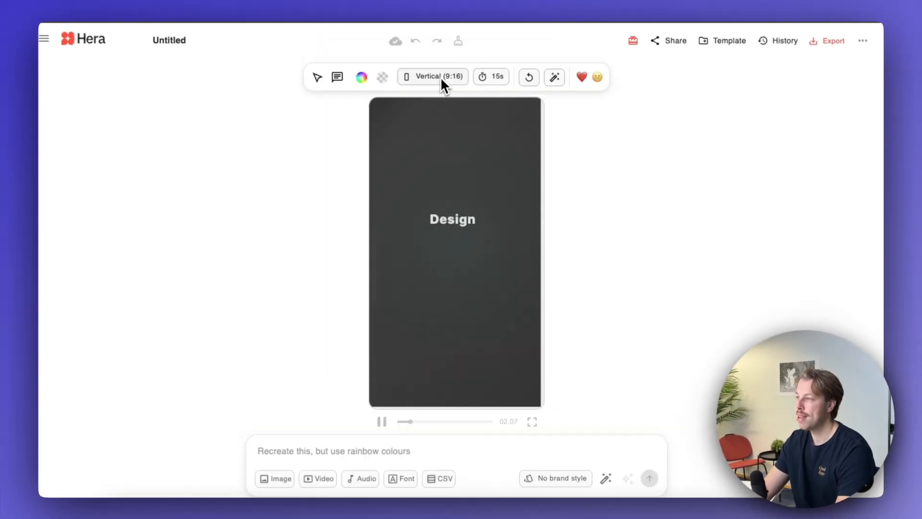
# - Change the animation's aspect ratio to Widescreen (16:9)
pyautogui.click(440, 82)
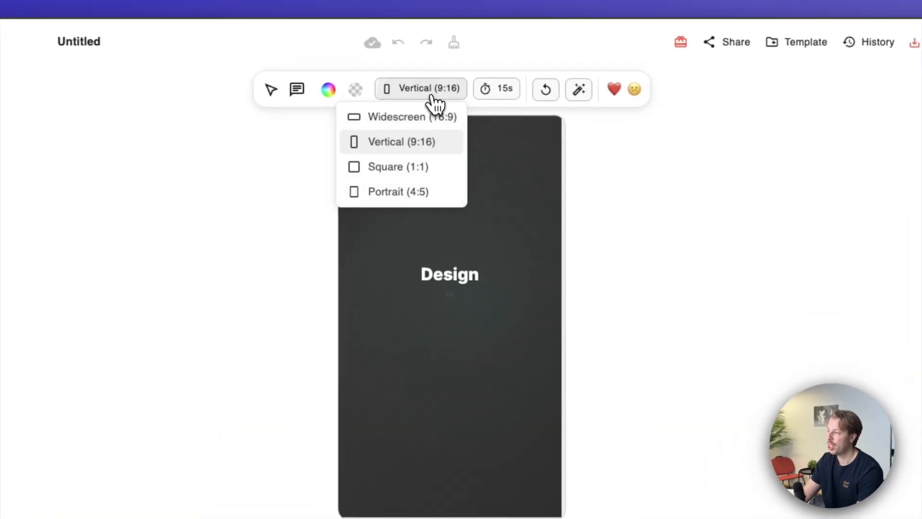
pyautogui.click(421, 117)
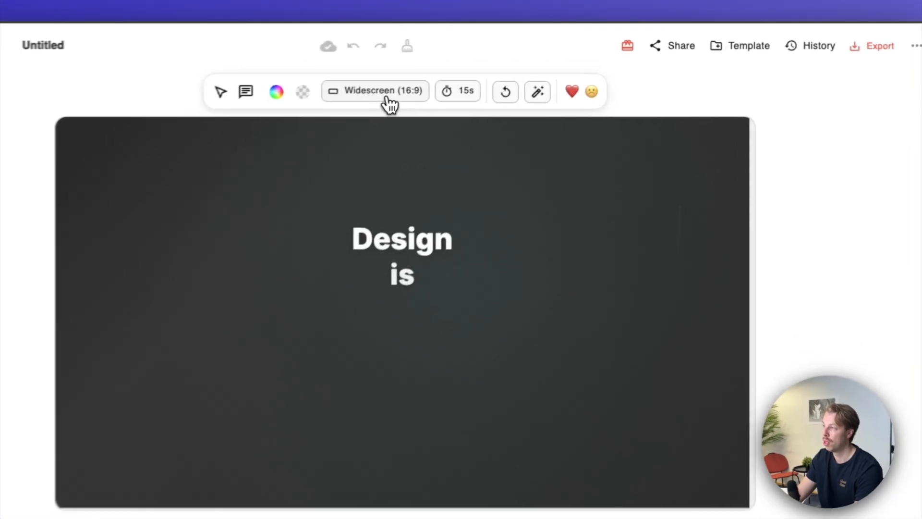
pyautogui.click(444, 77)
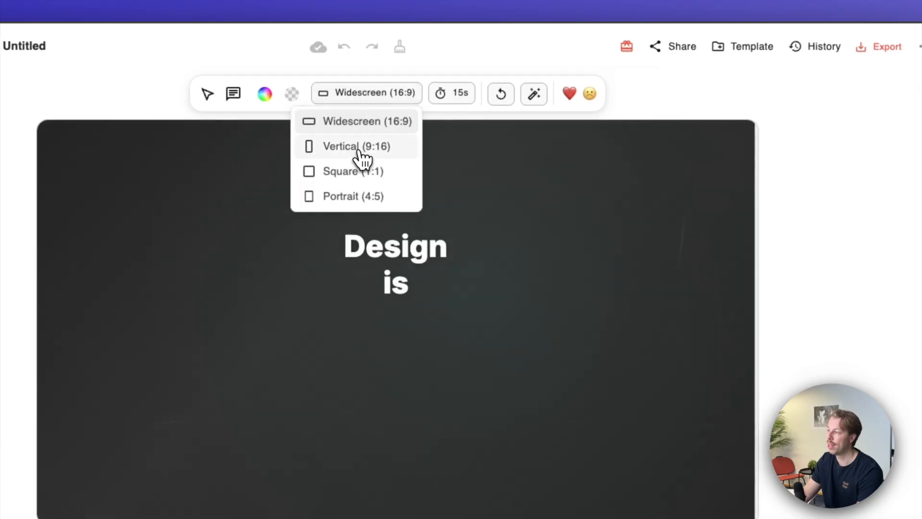
pyautogui.click(708, 59)
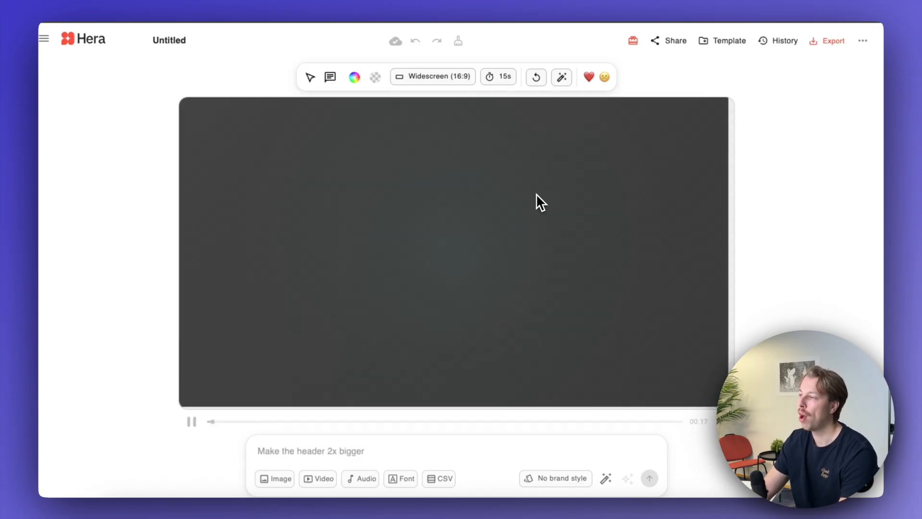
# - Pause the preview and scrub through the quote animation towards its end
pyautogui.moveTo(375, 425); pyautogui.dragTo(190, 427)
pyautogui.click(191, 423)
pyautogui.moveTo(373, 422); pyautogui.dragTo(480, 422)
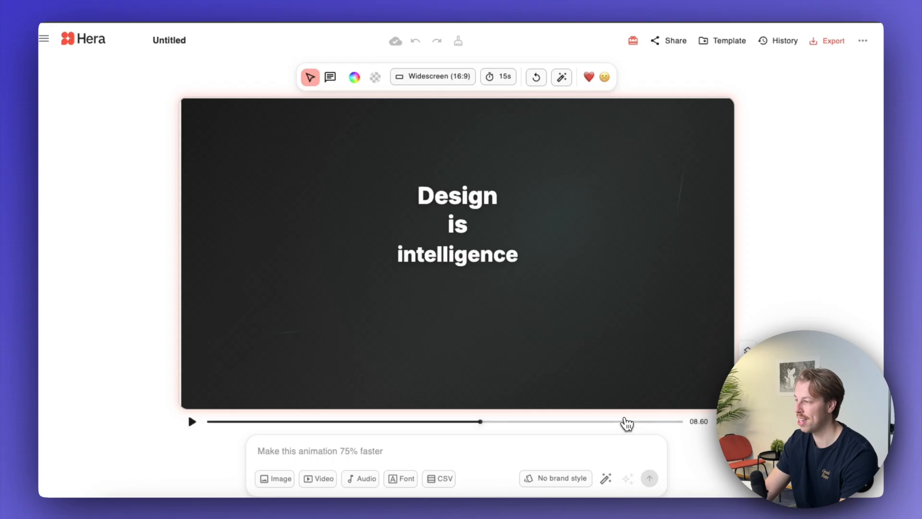
pyautogui.click(624, 421)
# - Set the animation's duration to 5s and ask the AI to make it 3x faster
pyautogui.click(502, 80)
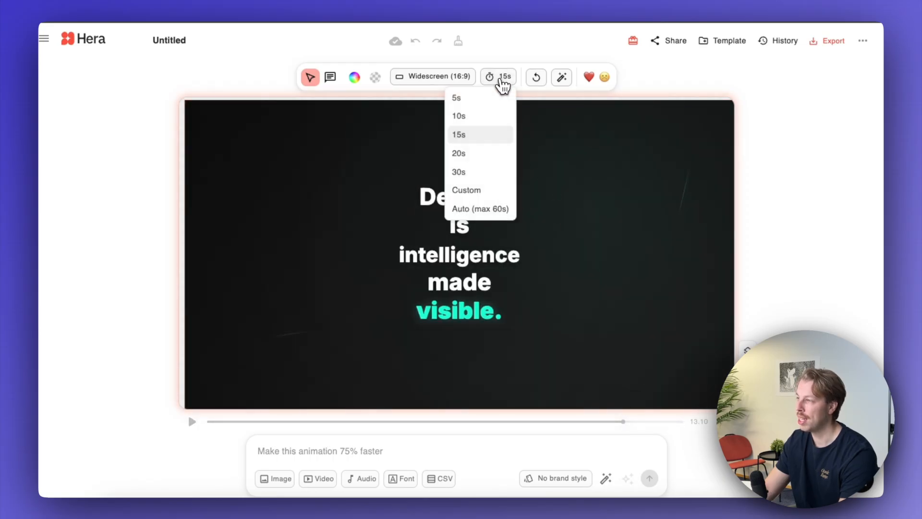
pyautogui.click(480, 98)
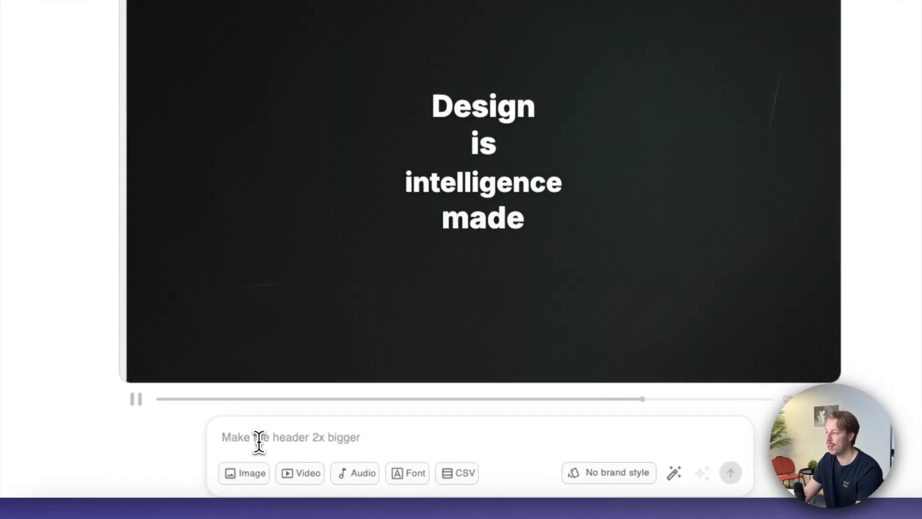
pyautogui.click(255, 438)
pyautogui.write('Make it 3x faste')
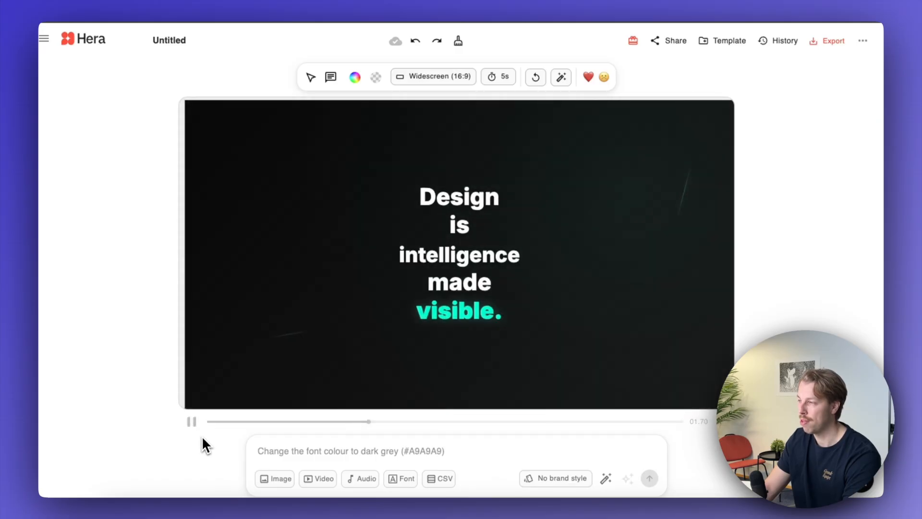
# - Pause the animation, select all five words of the quote together and scale the group up slightly
pyautogui.click(192, 422)
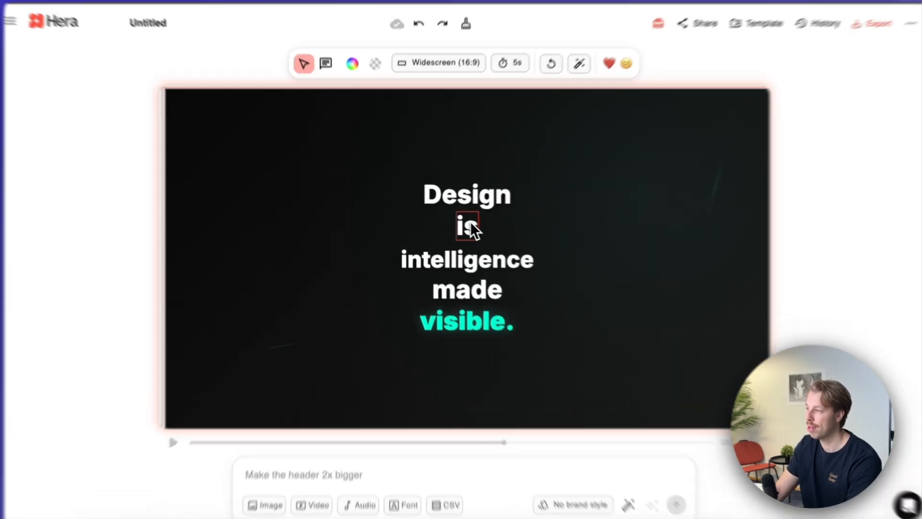
pyautogui.click(460, 198)
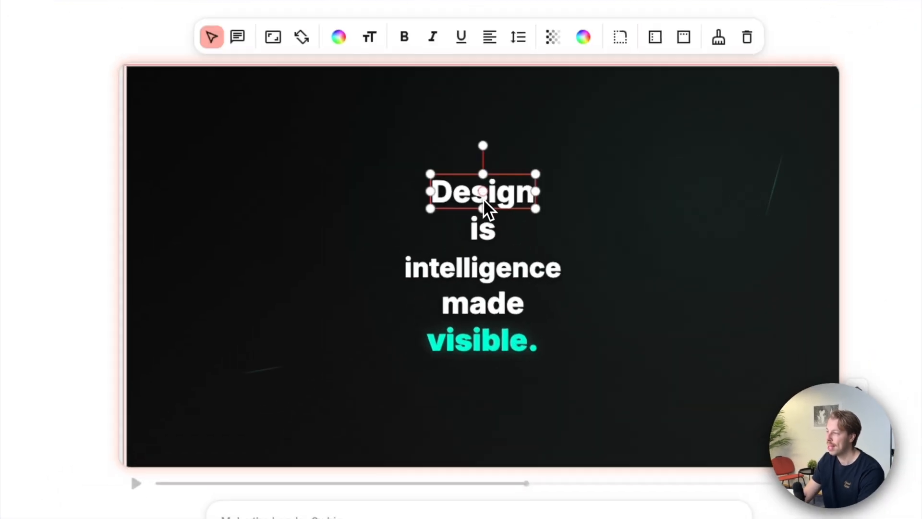
pyautogui.keyDown('shift'); pyautogui.click(486, 230); pyautogui.keyUp('shift')
pyautogui.keyDown('shift'); pyautogui.click(488, 269); pyautogui.keyUp('shift')
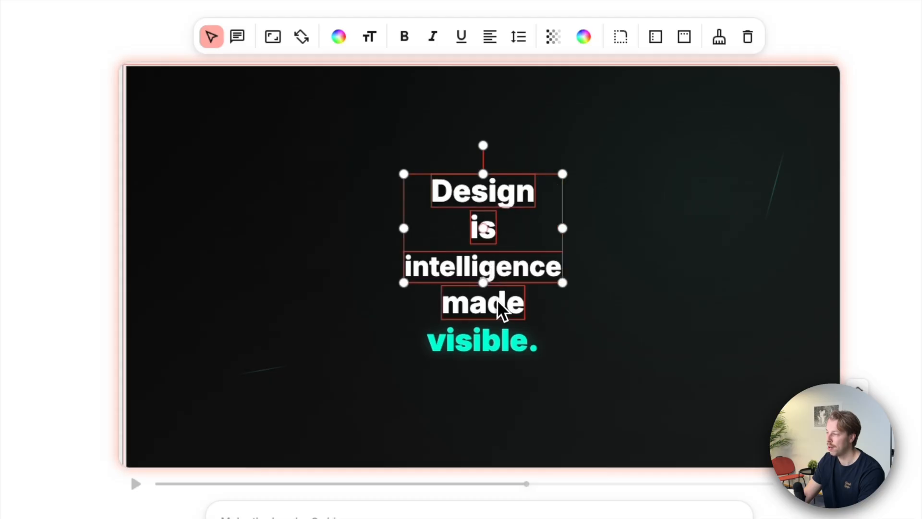
pyautogui.keyDown('shift'); pyautogui.click(499, 305); pyautogui.keyUp('shift')
pyautogui.keyDown('shift'); pyautogui.click(499, 336); pyautogui.keyUp('shift')
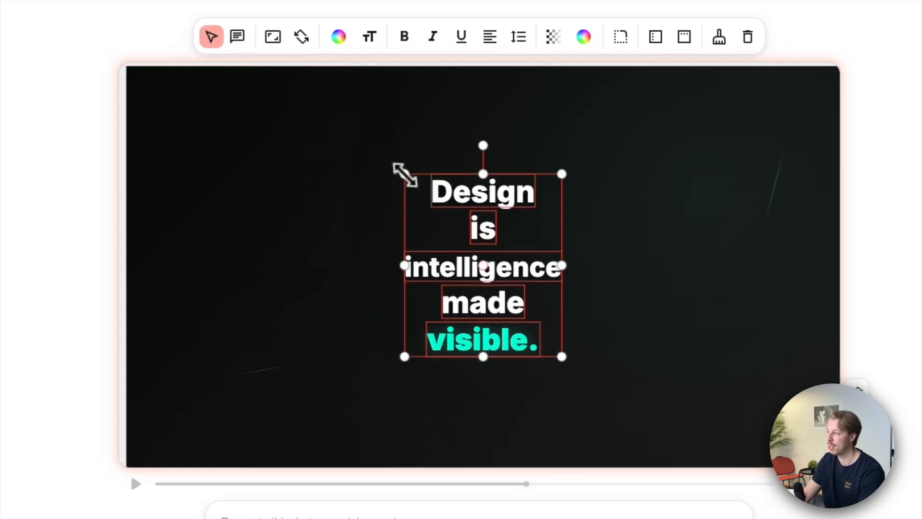
pyautogui.moveTo(398, 172); pyautogui.dragTo(434, 190)
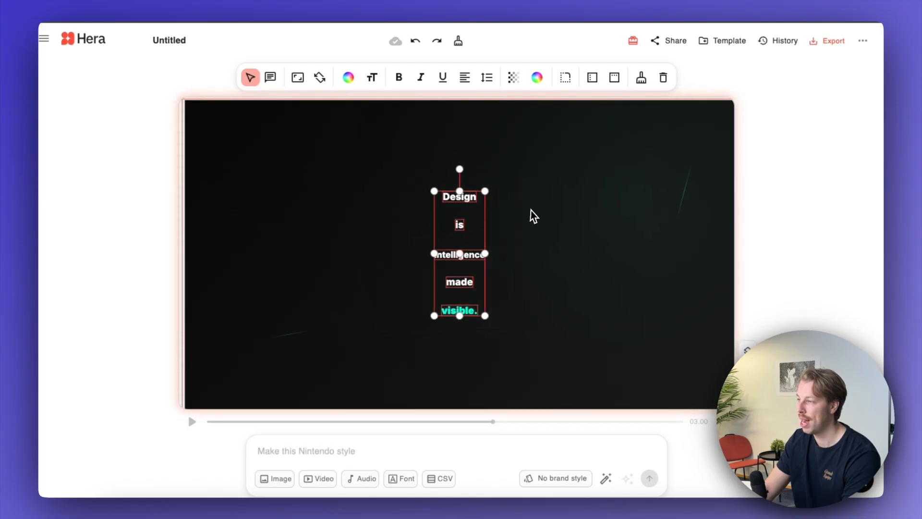
pyautogui.moveTo(530, 209); pyautogui.dragTo(387, 171)
# - Reposition the individual words vertically so the stacked quote has wider spacing between its lines
pyautogui.click(653, 163)
pyautogui.moveTo(480, 203); pyautogui.dragTo(477, 170)
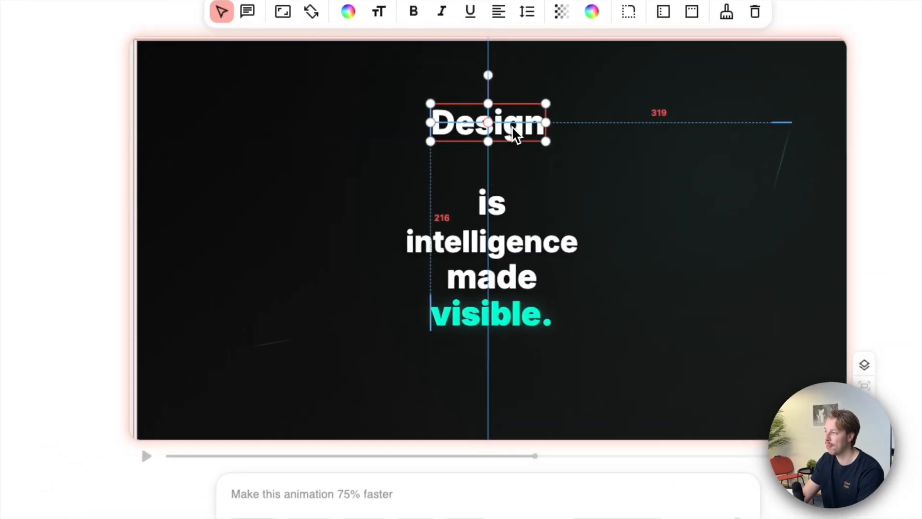
pyautogui.moveTo(513, 135); pyautogui.dragTo(513, 129)
pyautogui.moveTo(498, 209); pyautogui.dragTo(500, 183)
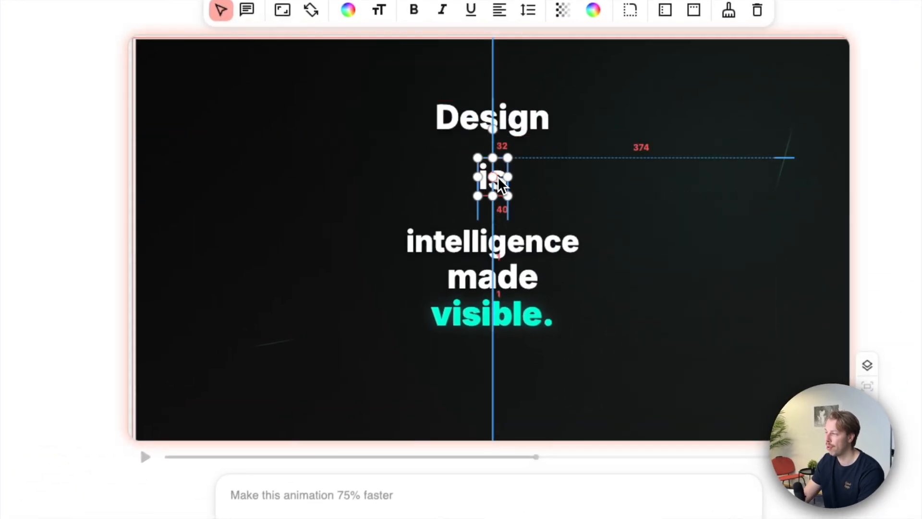
pyautogui.moveTo(531, 247); pyautogui.dragTo(531, 237)
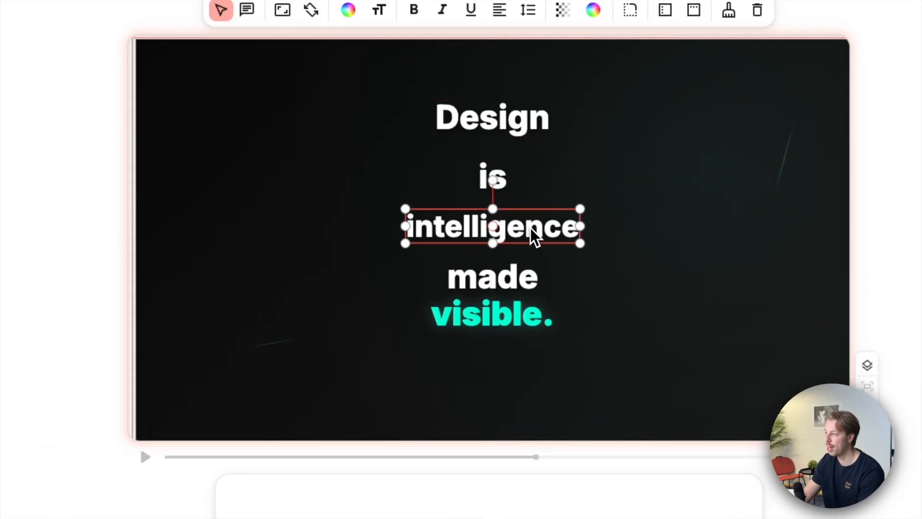
pyautogui.moveTo(520, 324); pyautogui.dragTo(521, 339)
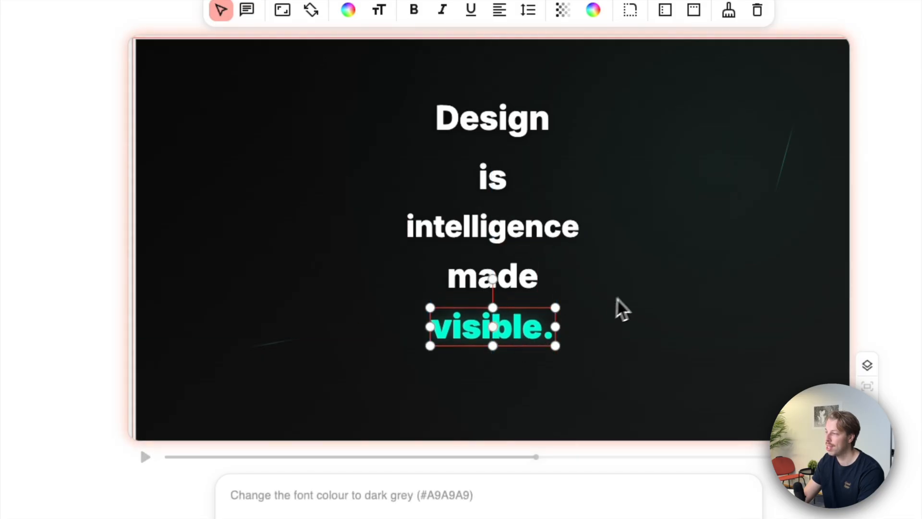
# - Replay the animation from near its start and pause once the full quote is displayed
pyautogui.click(146, 457)
pyautogui.click(224, 457)
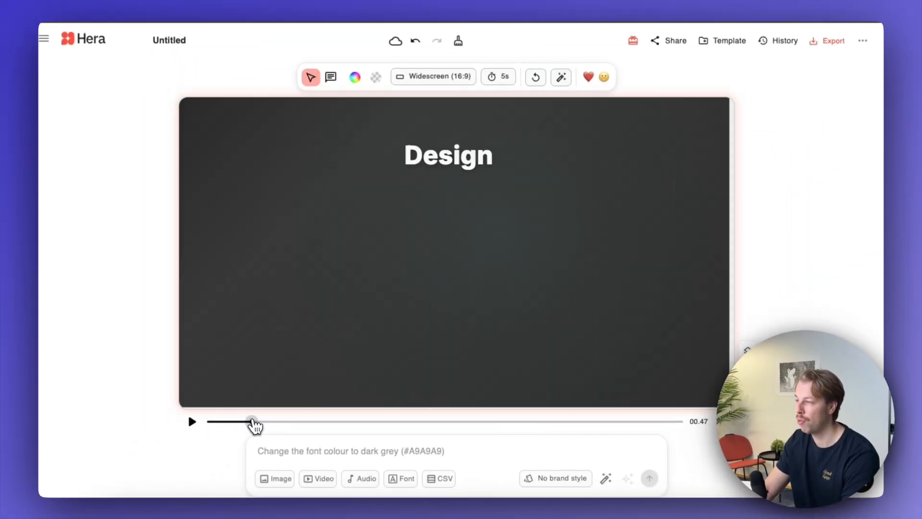
pyautogui.click(197, 422)
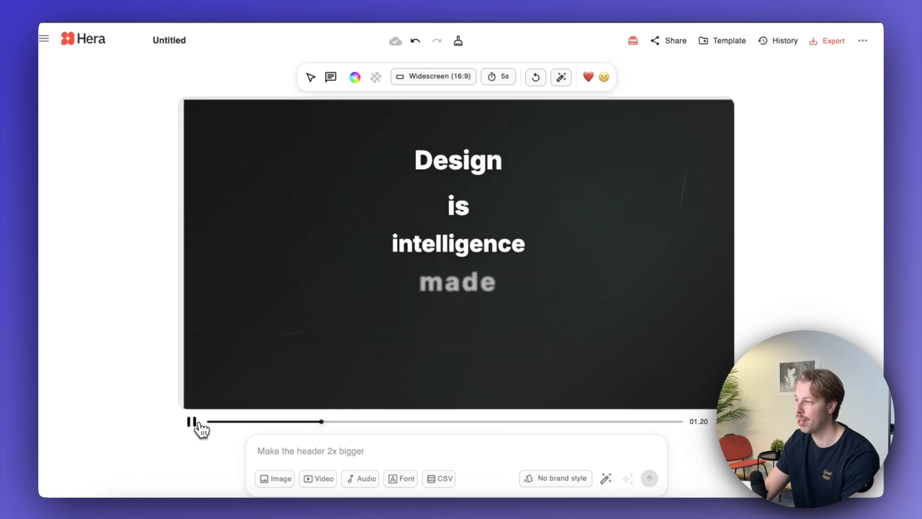
pyautogui.click(192, 421)
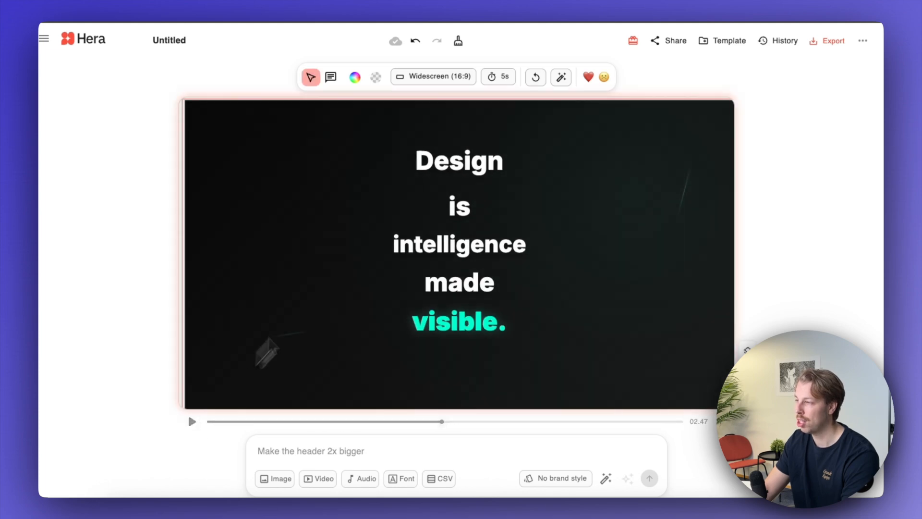
# - Enlarge the words 'Design' and 'visible.' to about twice their size
pyautogui.moveTo(448, 171); pyautogui.dragTo(456, 164)
pyautogui.moveTo(491, 199); pyautogui.dragTo(493, 170)
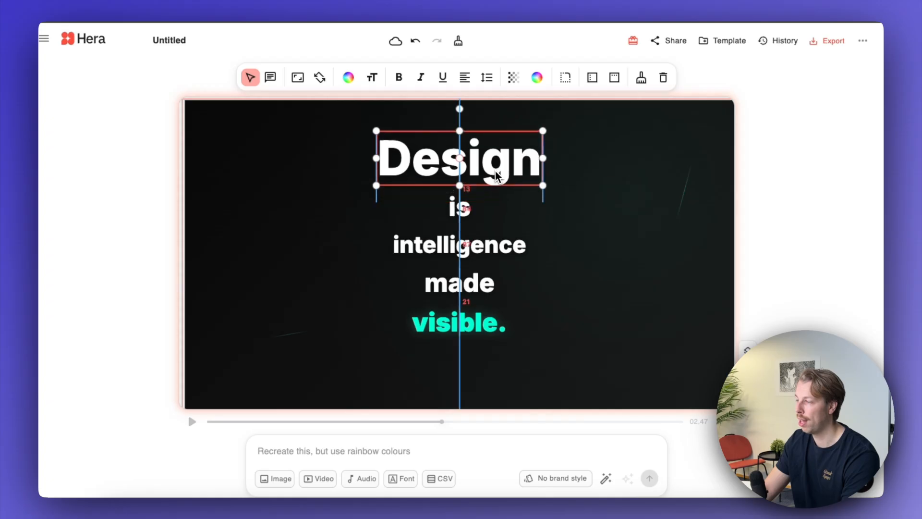
pyautogui.click(449, 330)
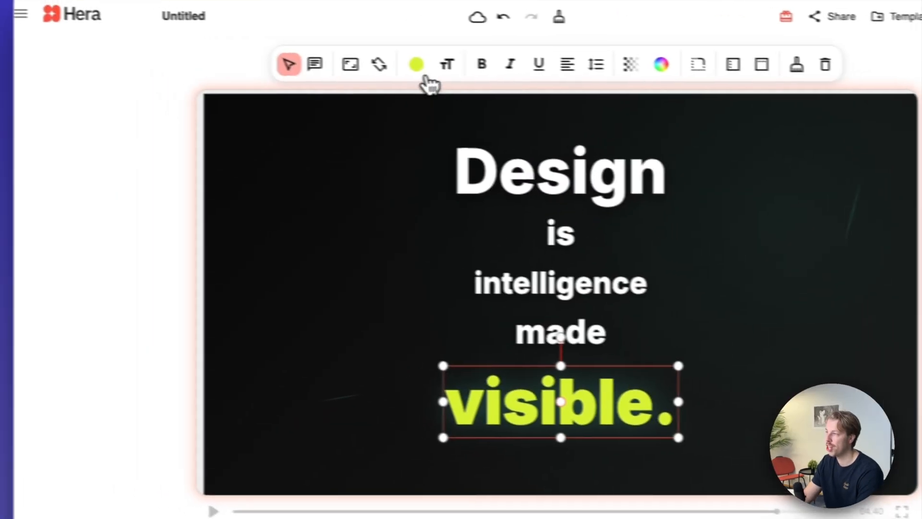
# - Recolor the word 'visible.' to a light green
pyautogui.click(342, 55)
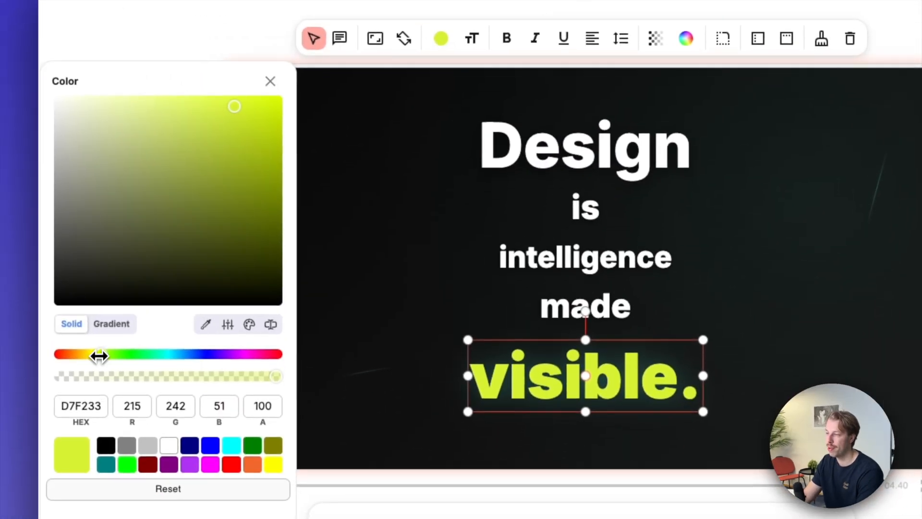
pyautogui.moveTo(99, 355); pyautogui.dragTo(139, 353)
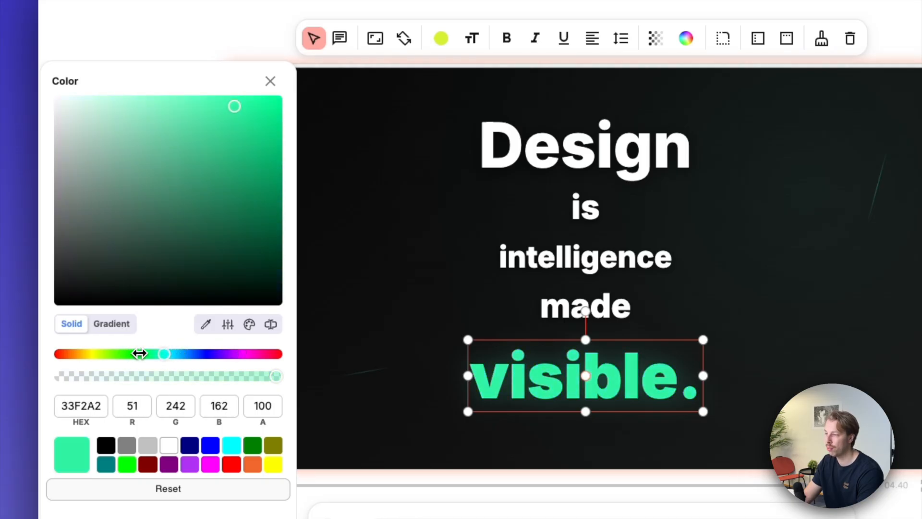
pyautogui.moveTo(218, 181); pyautogui.dragTo(167, 90)
# - Move the background elements and the word 'Design' freehand within the scene
pyautogui.click(311, 266)
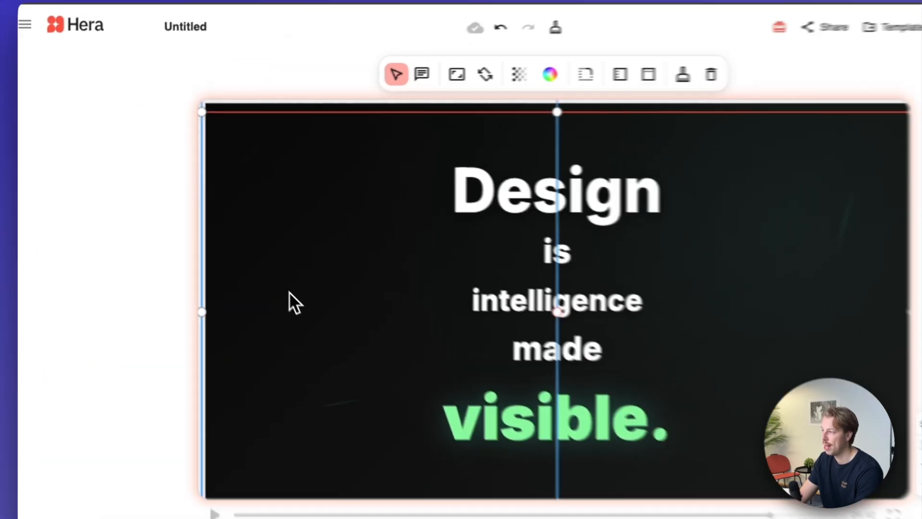
pyautogui.moveTo(289, 291); pyautogui.dragTo(195, 316)
pyautogui.moveTo(817, 134); pyautogui.dragTo(740, 178)
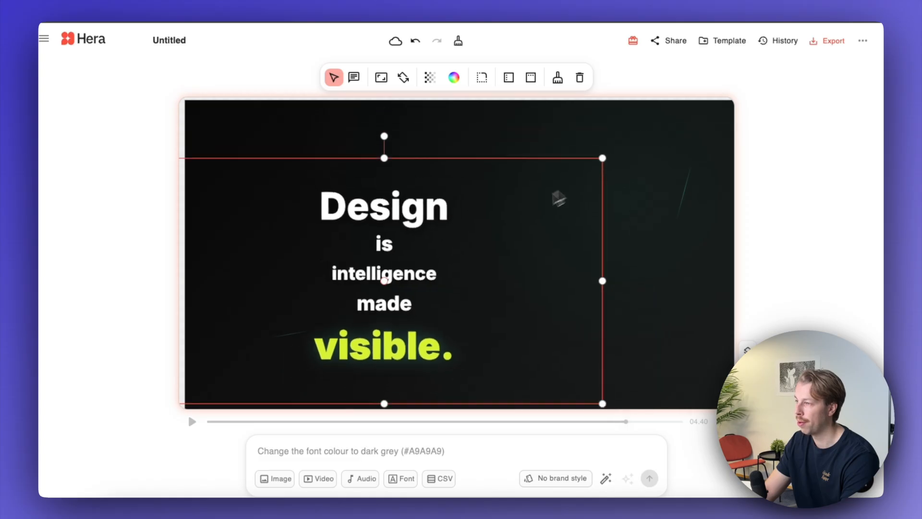
pyautogui.moveTo(559, 198); pyautogui.dragTo(576, 206)
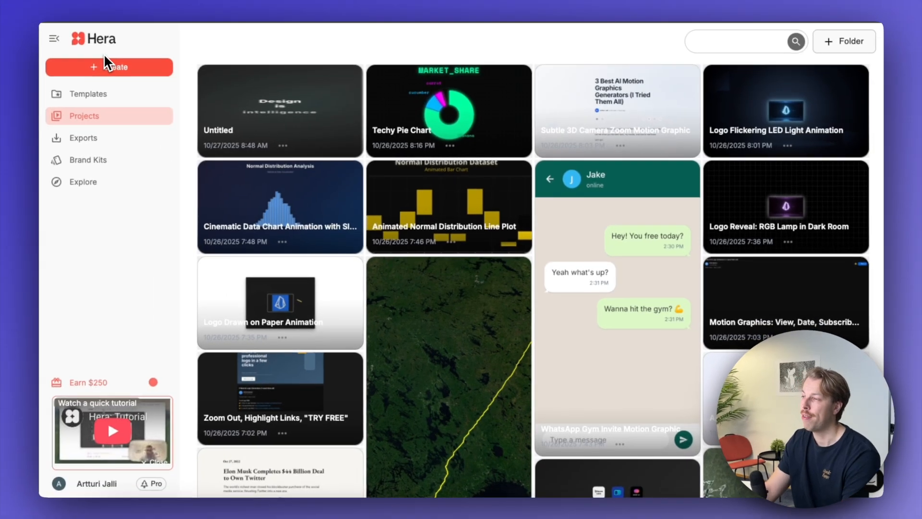
# - Leave the quote project and open the template library
pyautogui.click(125, 67)
pyautogui.click(127, 90)
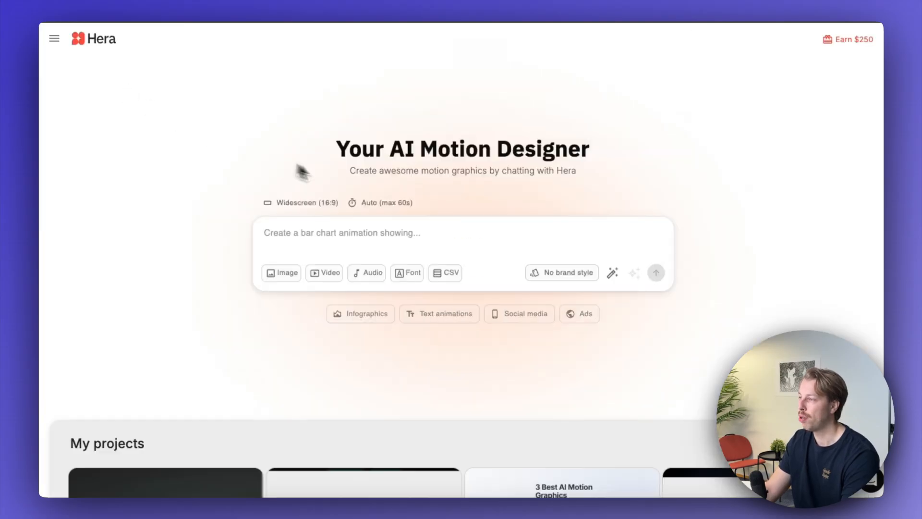
pyautogui.click(100, 46)
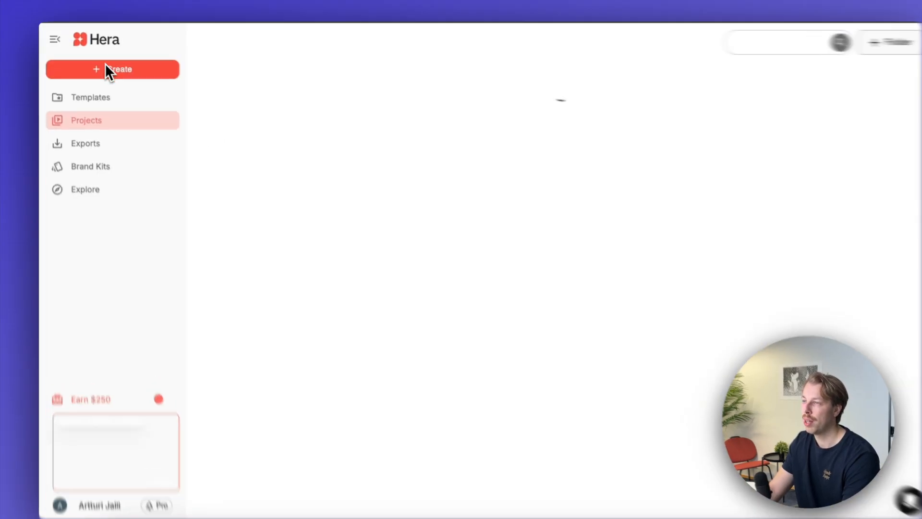
pyautogui.click(107, 68)
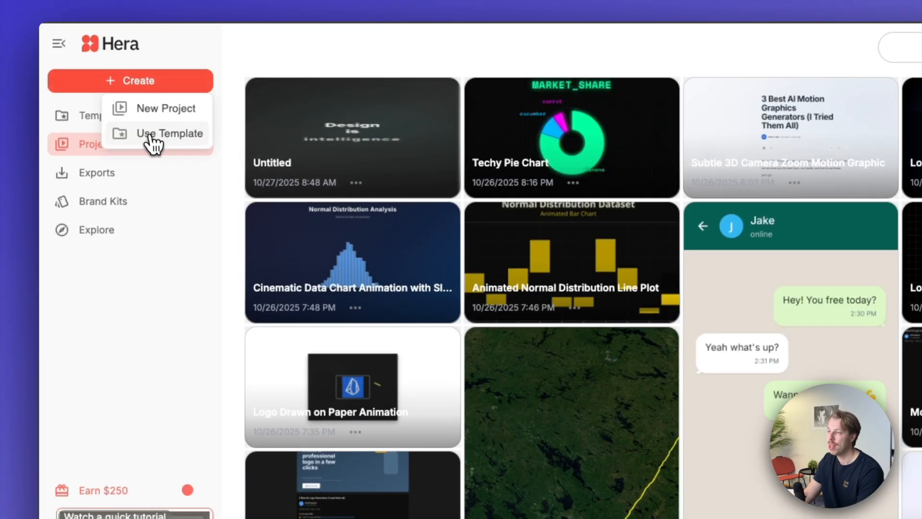
pyautogui.click(151, 137)
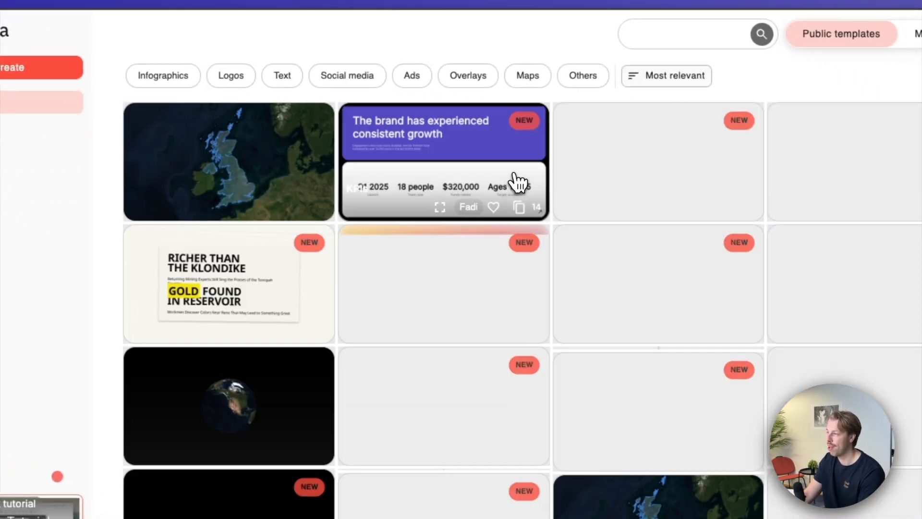
# - Start a new project from the 'Simple map animation - Sattelite' template
pyautogui.scroll(-1, 514, 178)
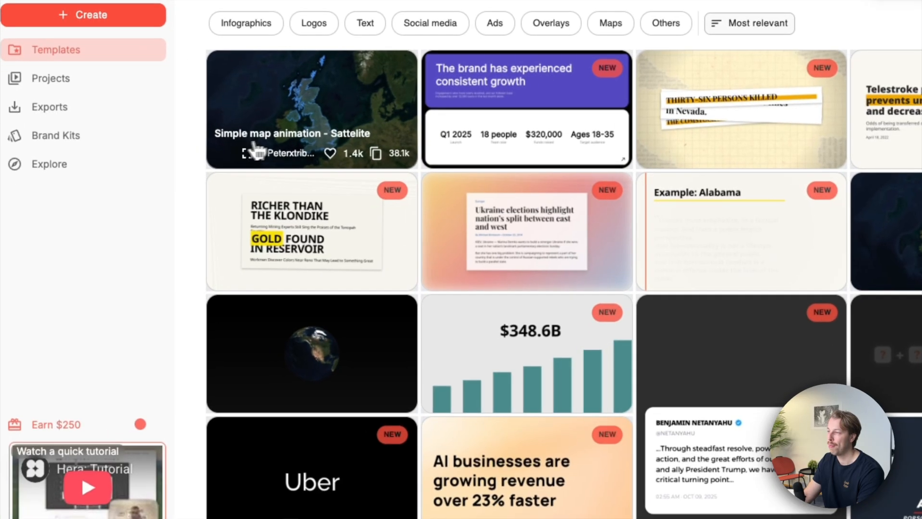
pyautogui.click(324, 113)
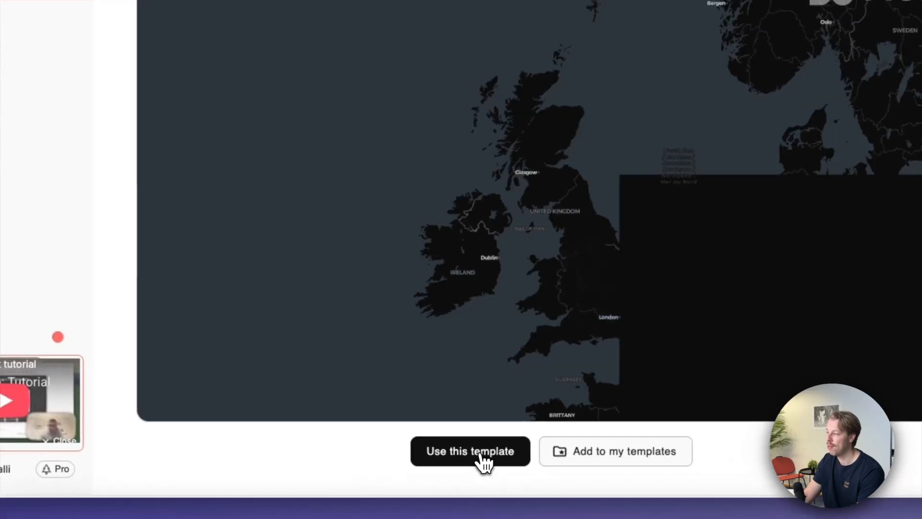
pyautogui.click(482, 457)
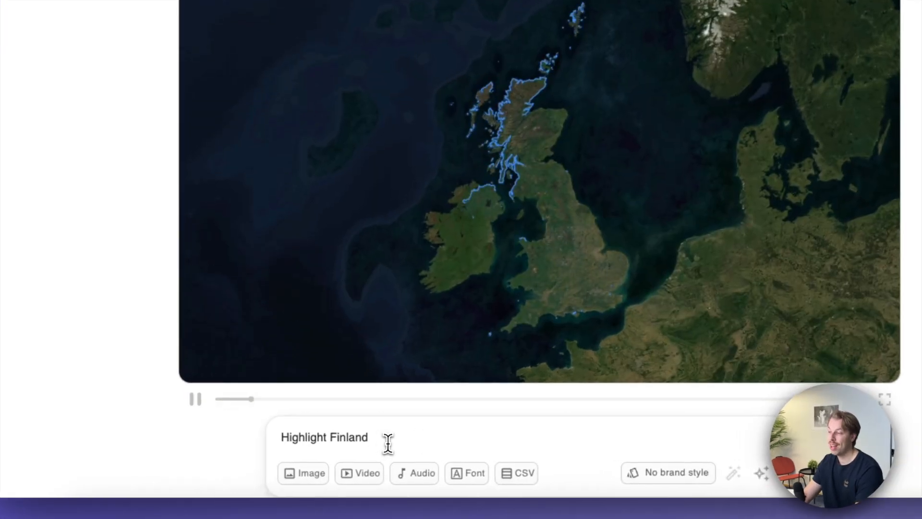
# - Submit the prompt 'Highlight Finland, white glowing border color' for the map animation
pyautogui.moveTo(350, 457); pyautogui.dragTo(263, 452)
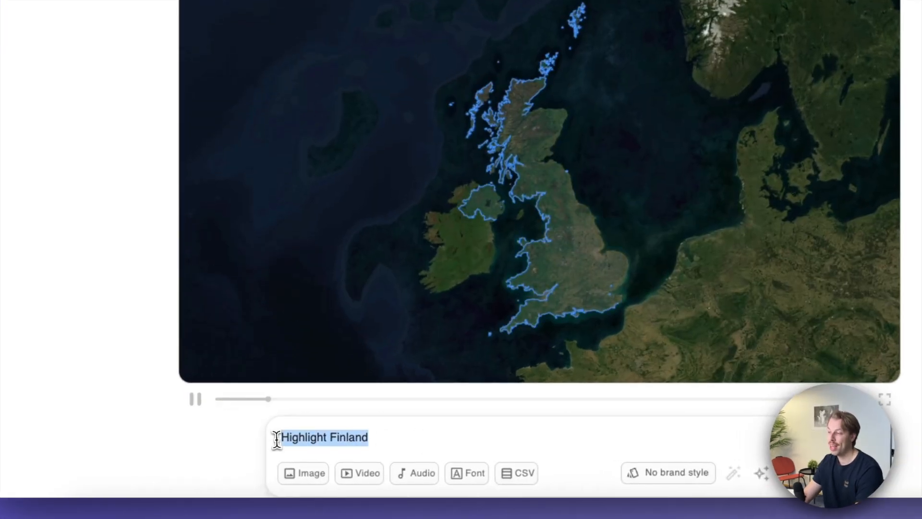
pyautogui.moveTo(362, 440); pyautogui.dragTo(456, 450)
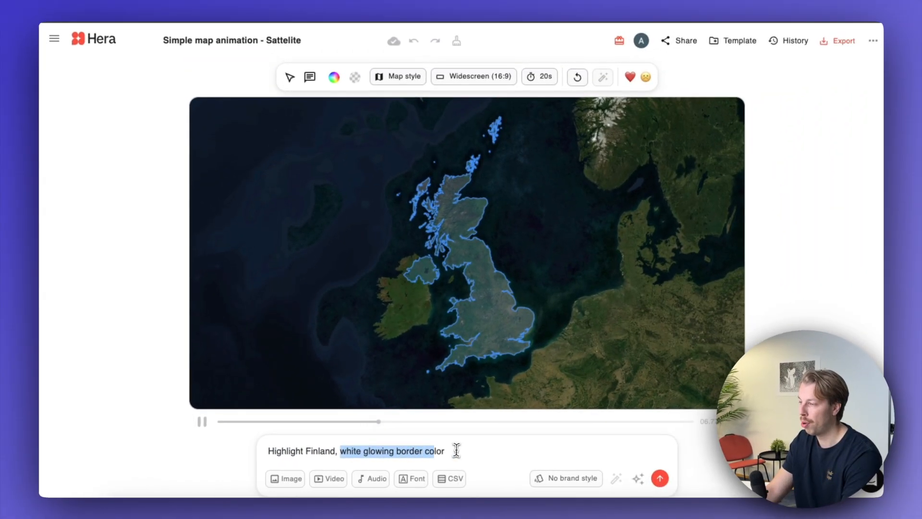
pyautogui.click(457, 450)
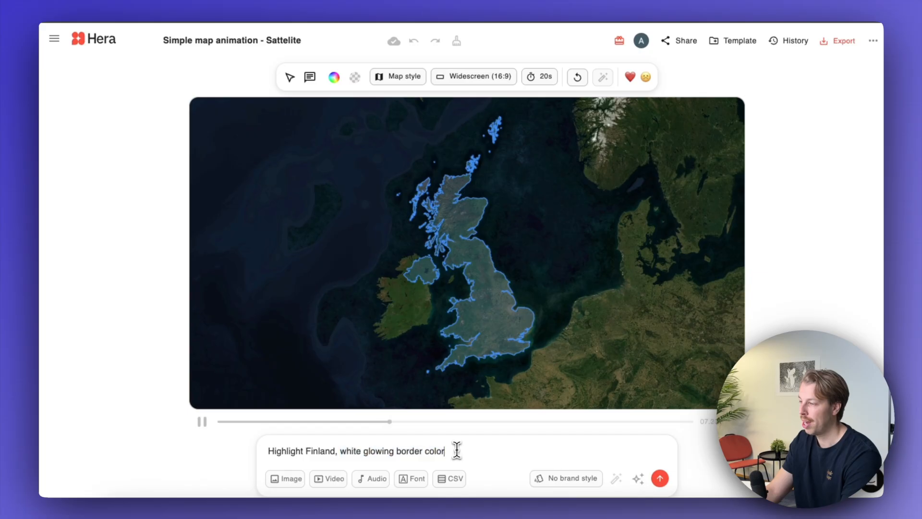
pyautogui.click(660, 479)
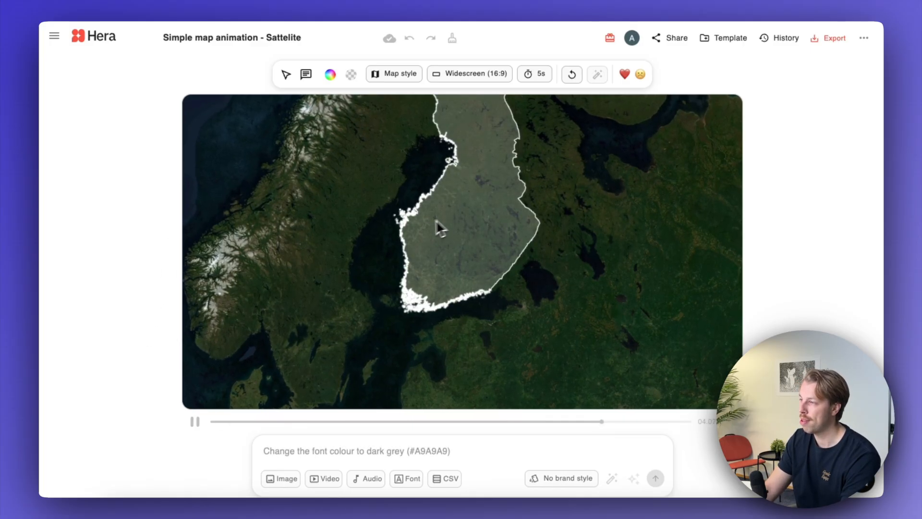
# - Pause the map animation and submit the prompt 'Show the whole Finland, not just a part of it.'
pyautogui.click(195, 421)
pyautogui.click(327, 454)
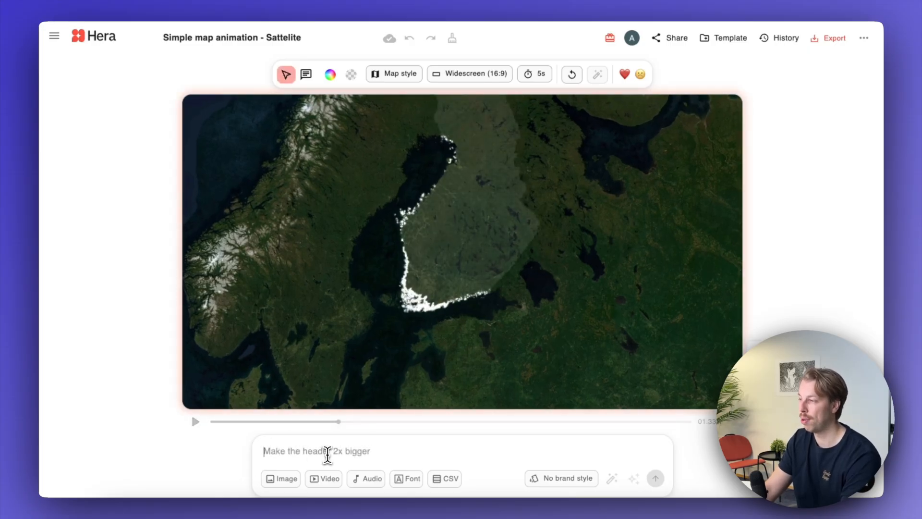
pyautogui.write('Show the whole')
pyautogui.write(' Finland, not just a part of it.')
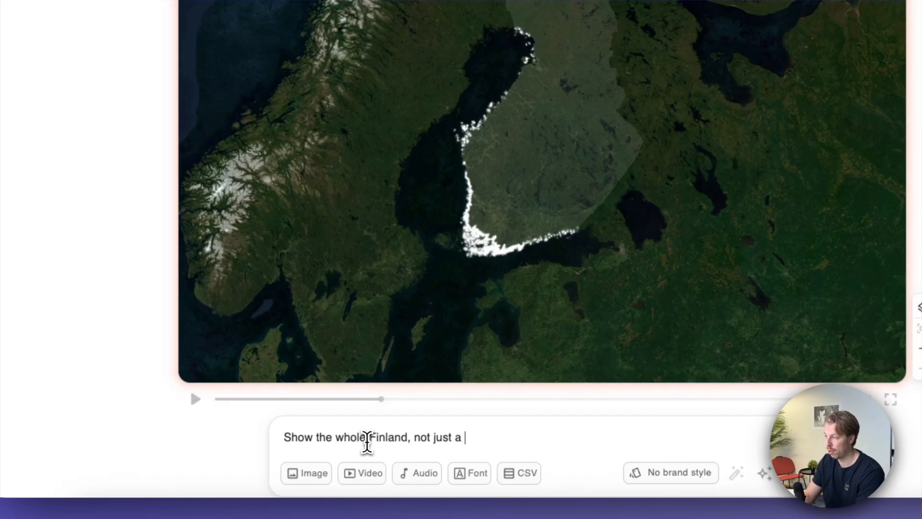
pyautogui.click(793, 472)
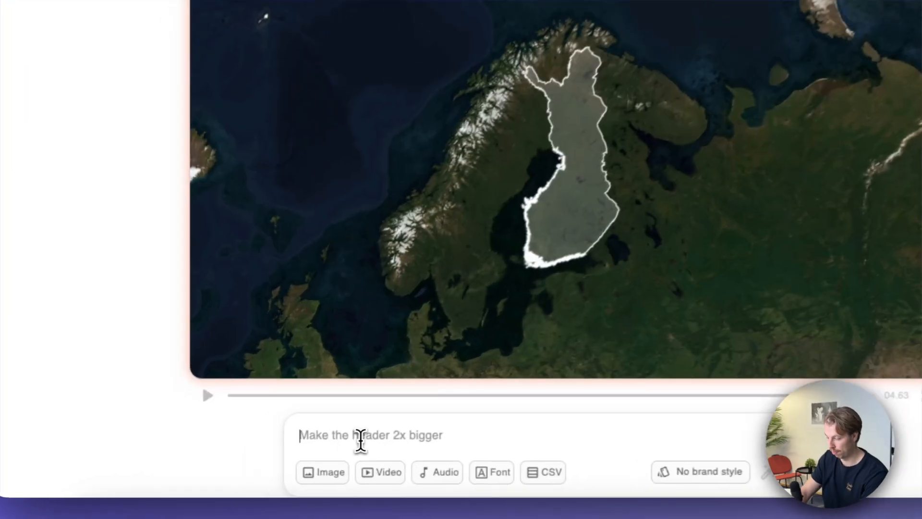
# - Write a prompt to show the whole world, zoom in on Finland, highlight its border white, zoom to Helsinki, add a yellow pointer and "Helsinki" label
pyautogui.write('First show the whole world, then zoom in on Finland. Then highlight the country with bl')
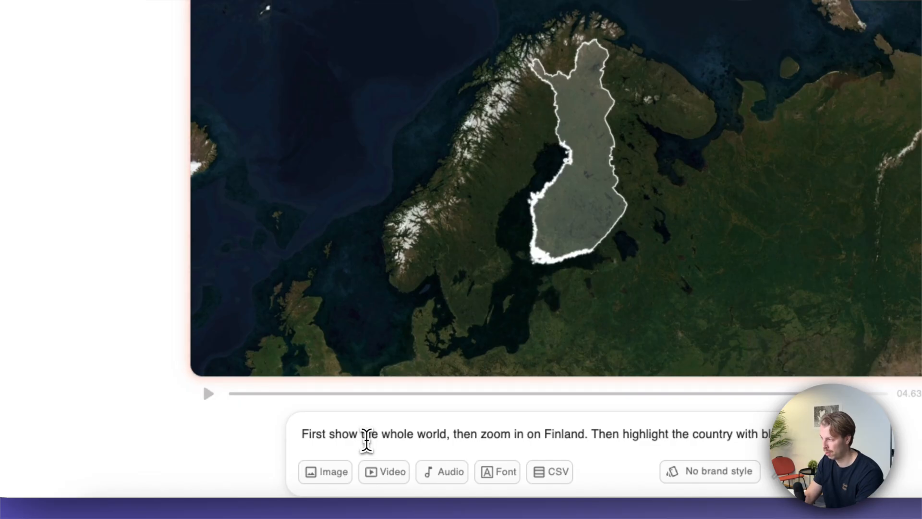
pyautogui.write('white border. Then show that for a while, and then zoom in to the ca')
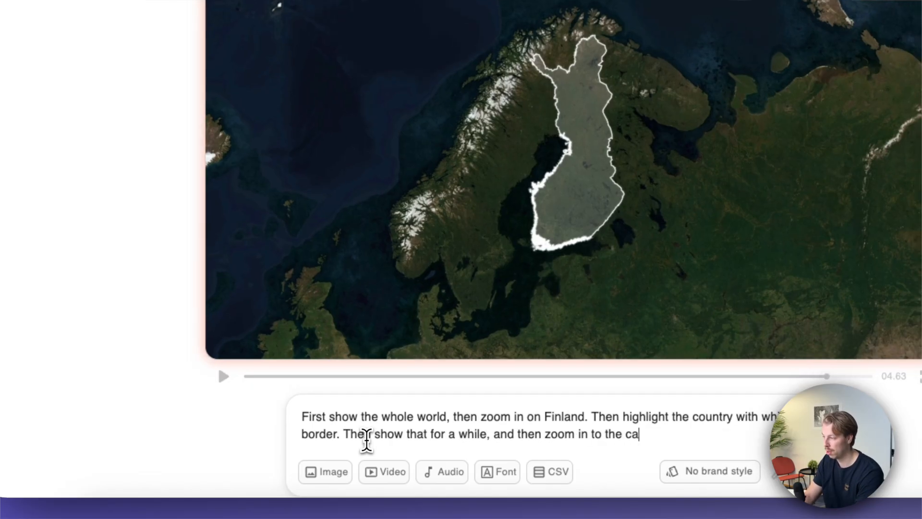
pyautogui.write(' top of Helsinki and write "Helsinki" next to it.')
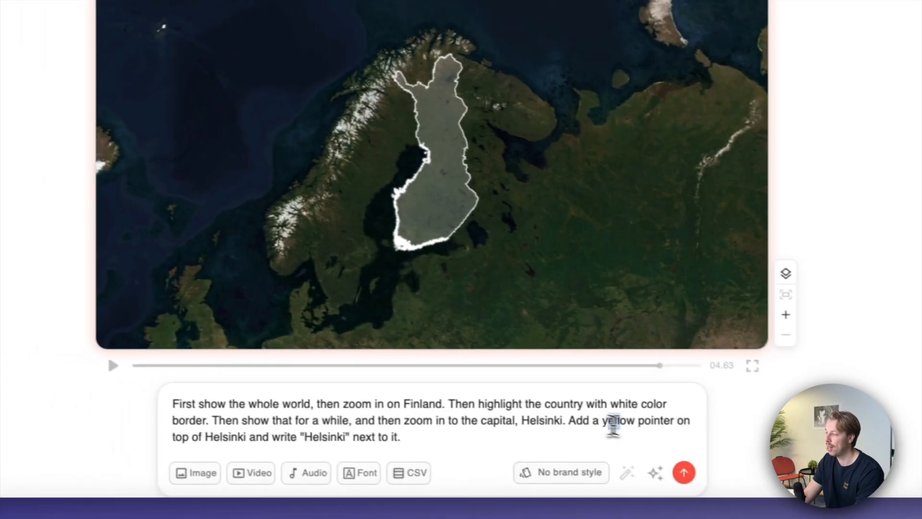
pyautogui.moveTo(678, 443); pyautogui.dragTo(466, 461)
pyautogui.click(336, 429)
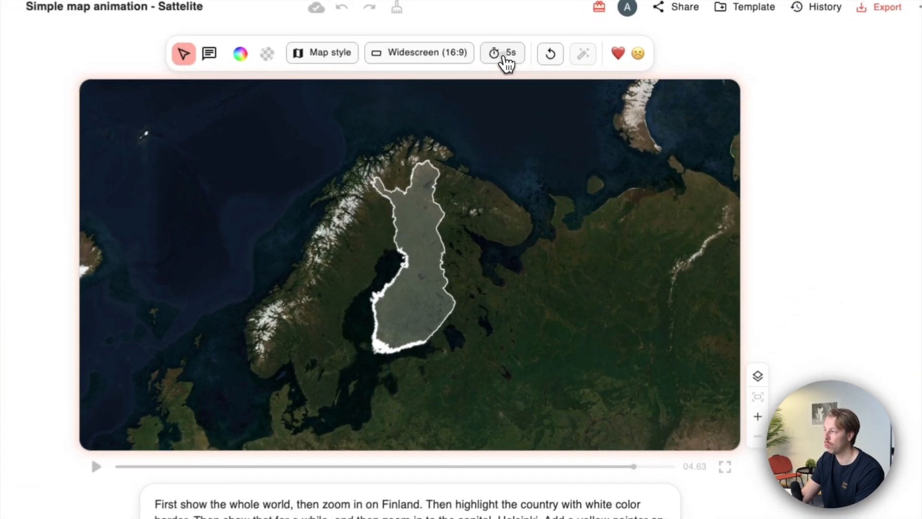
# - Set the animation duration to Auto (max 60s) and submit the prompt
pyautogui.click(536, 77)
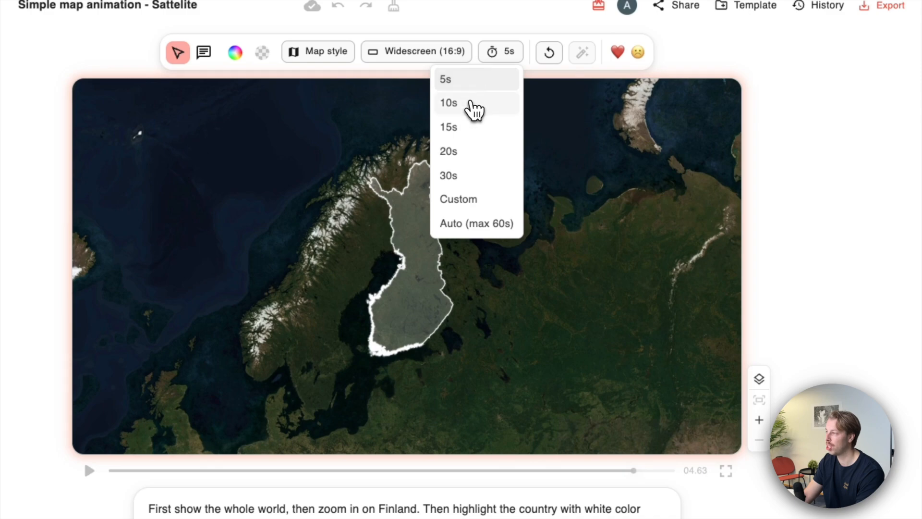
pyautogui.click(474, 226)
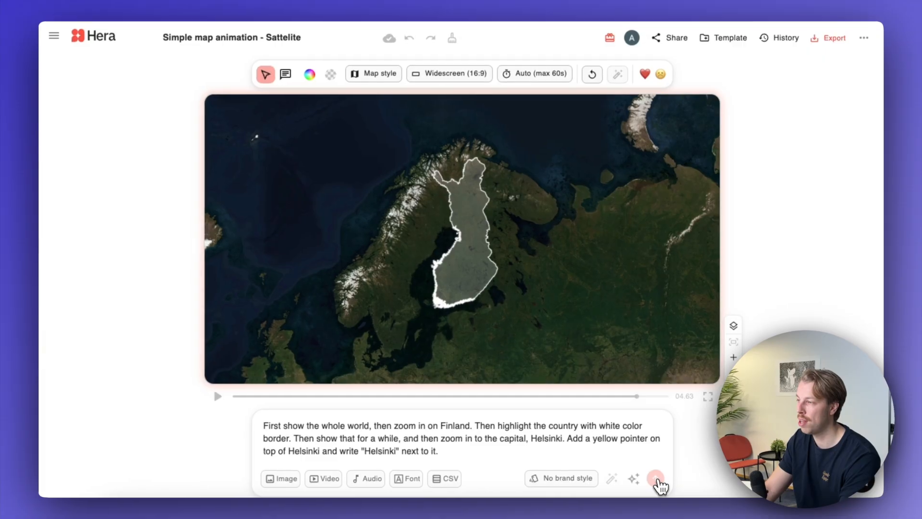
pyautogui.click(656, 479)
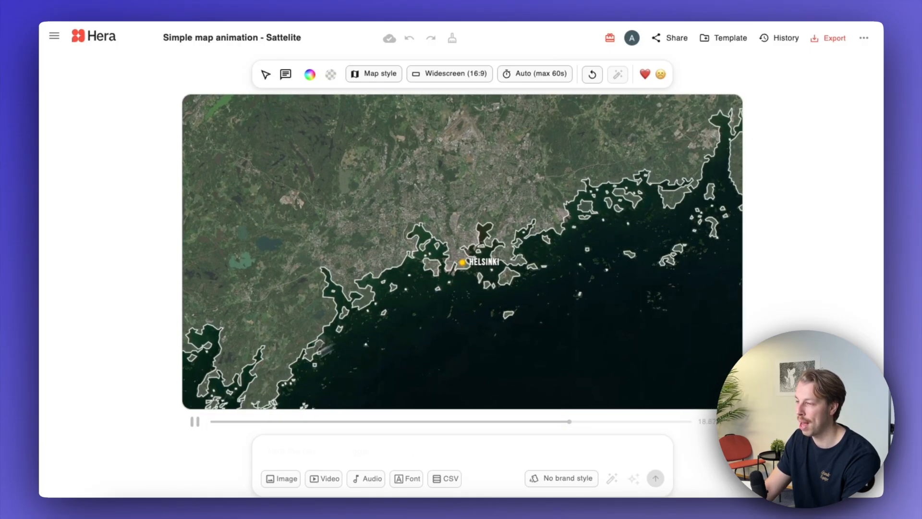
# - Go to the Helsinki close-up in the animation, enlarge the HELSINKI label and place it just above the yellow pointer
pyautogui.click(195, 421)
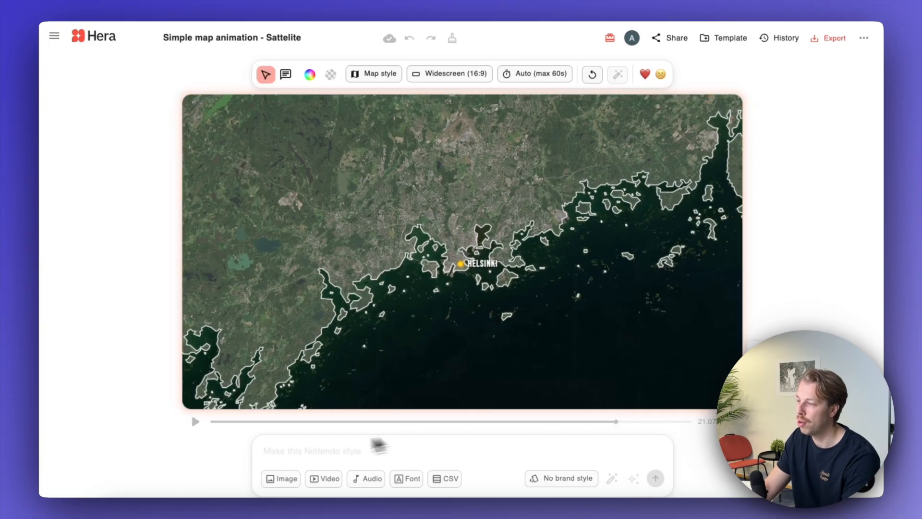
pyautogui.click(215, 421)
pyautogui.moveTo(216, 421); pyautogui.dragTo(551, 422)
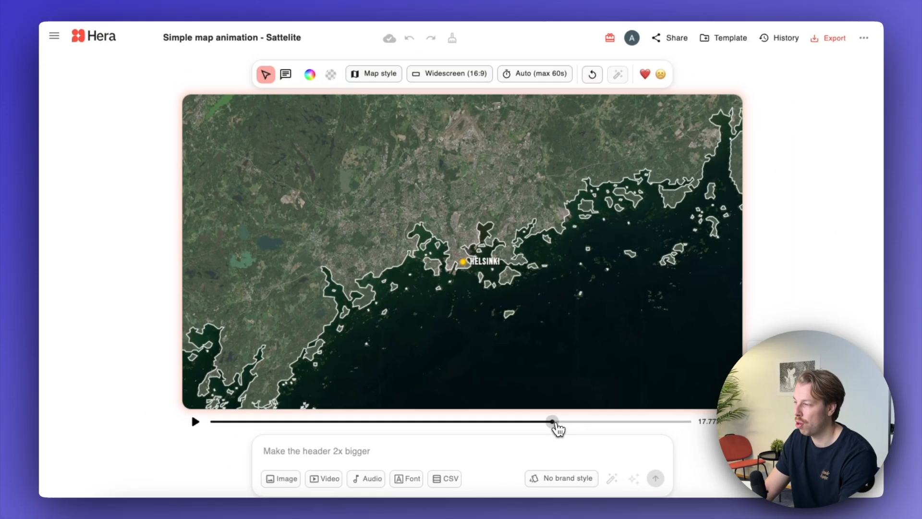
pyautogui.moveTo(553, 421); pyautogui.dragTo(588, 421)
pyautogui.click(494, 267)
pyautogui.moveTo(528, 237); pyautogui.dragTo(643, 298)
pyautogui.moveTo(546, 225); pyautogui.dragTo(594, 162)
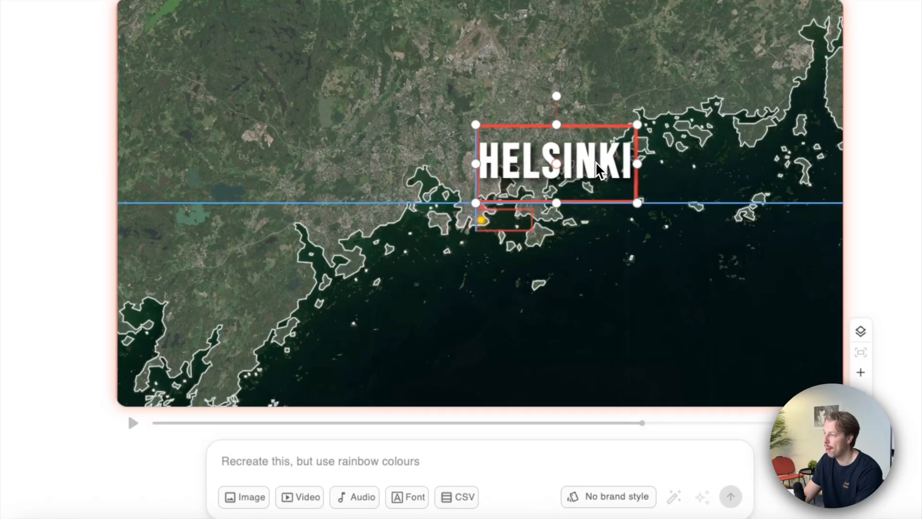
# - Enlarge the yellow pointer at Helsinki and review the animation from the Finland overview onward
pyautogui.click(481, 220)
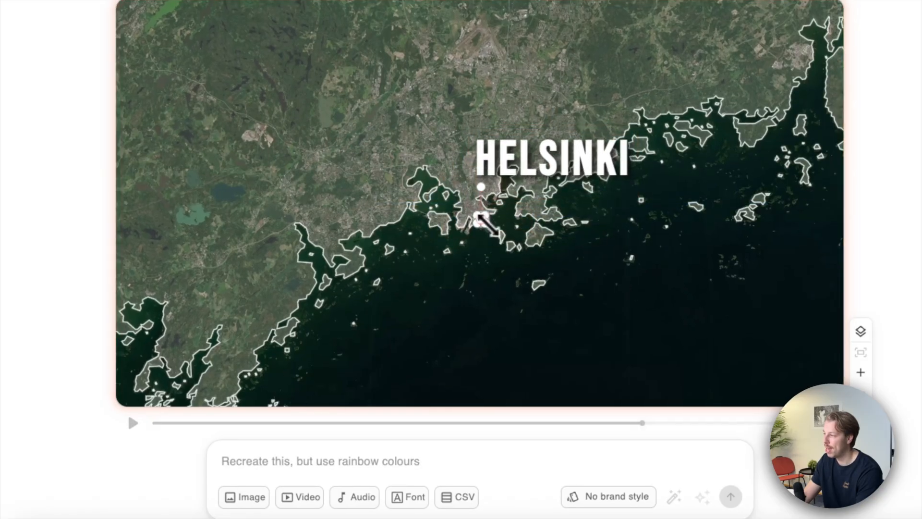
pyautogui.moveTo(481, 222); pyautogui.dragTo(501, 236)
pyautogui.click(602, 268)
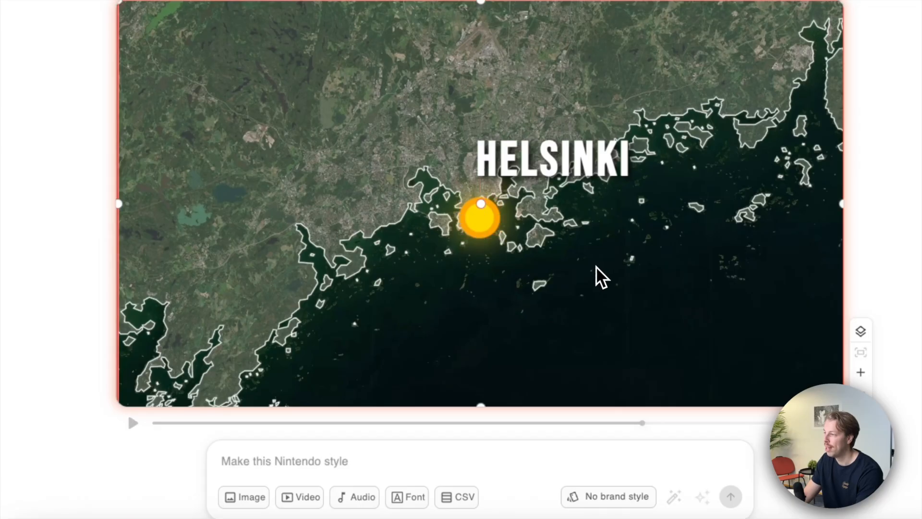
pyautogui.click(421, 422)
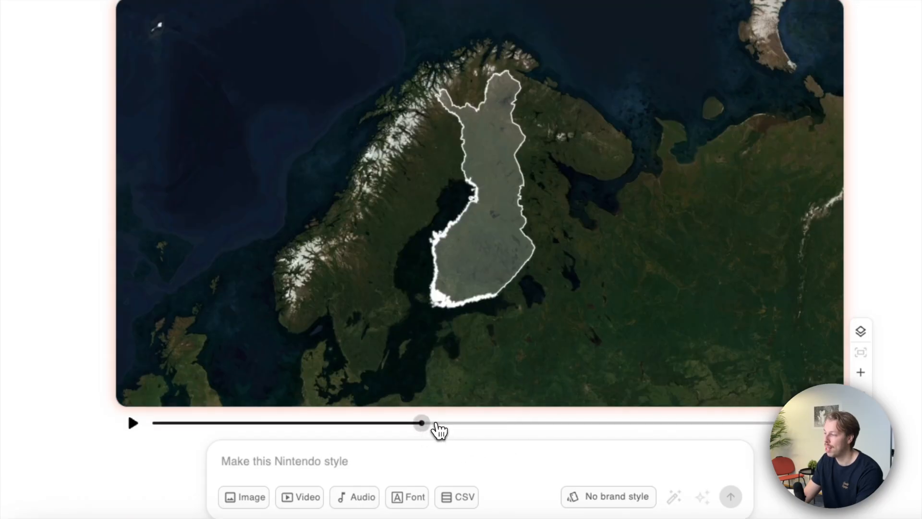
pyautogui.click(437, 424)
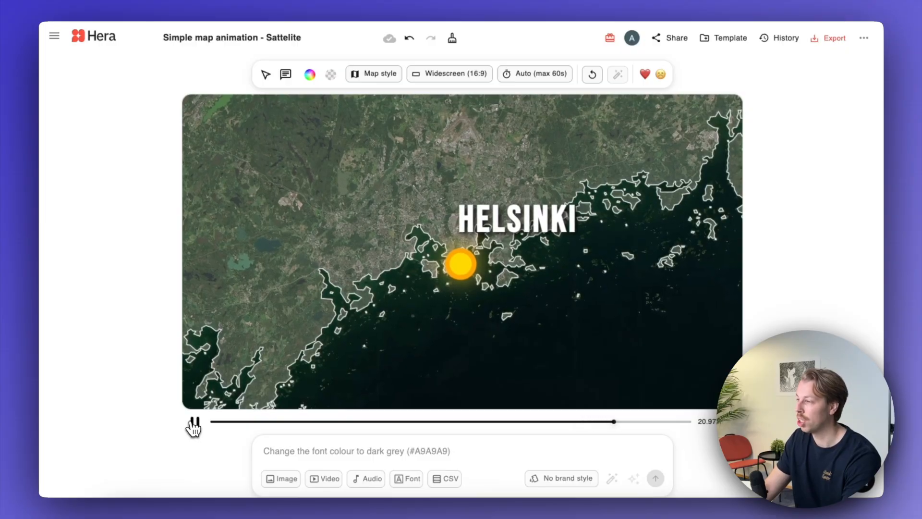
# - Leave the map project and start a new project from the 'Techy Pie Chart' template
pyautogui.click(99, 37)
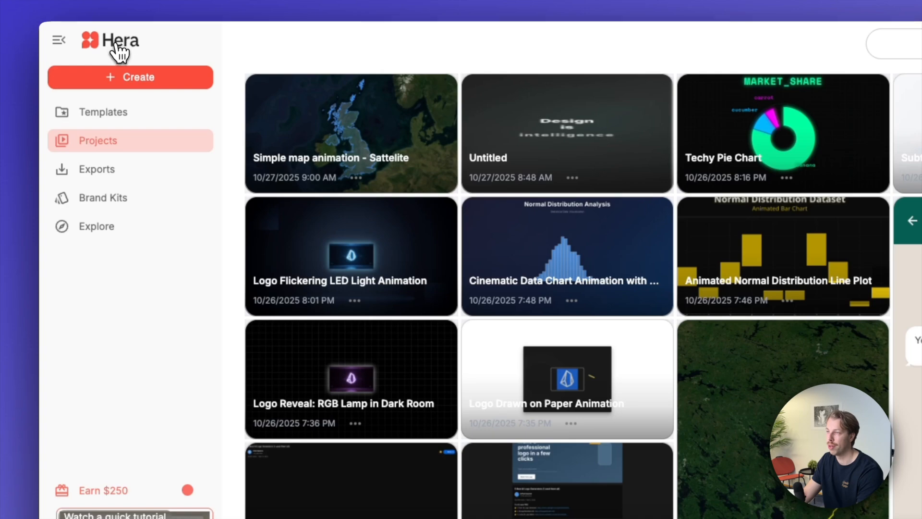
pyautogui.click(148, 81)
pyautogui.click(158, 128)
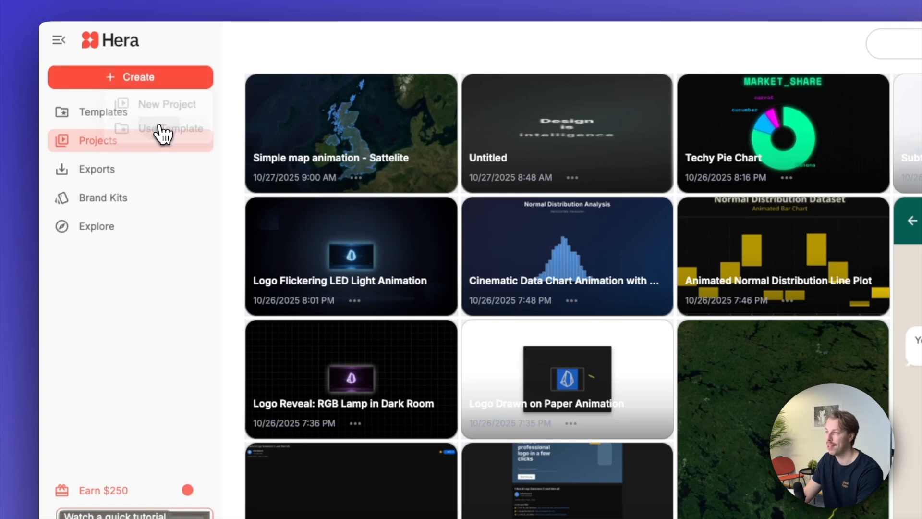
pyautogui.scroll(-10, 694, 278)
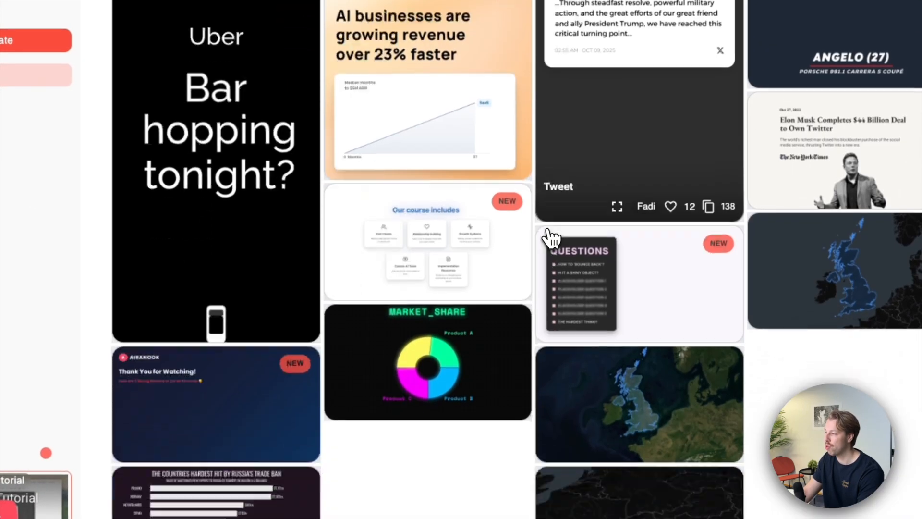
pyautogui.scroll(10, 543, 219)
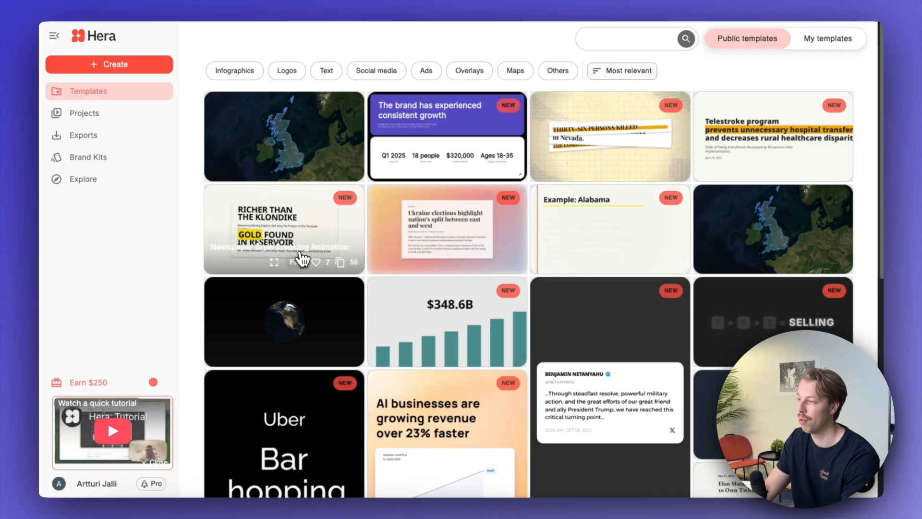
pyautogui.scroll(-8, 302, 260)
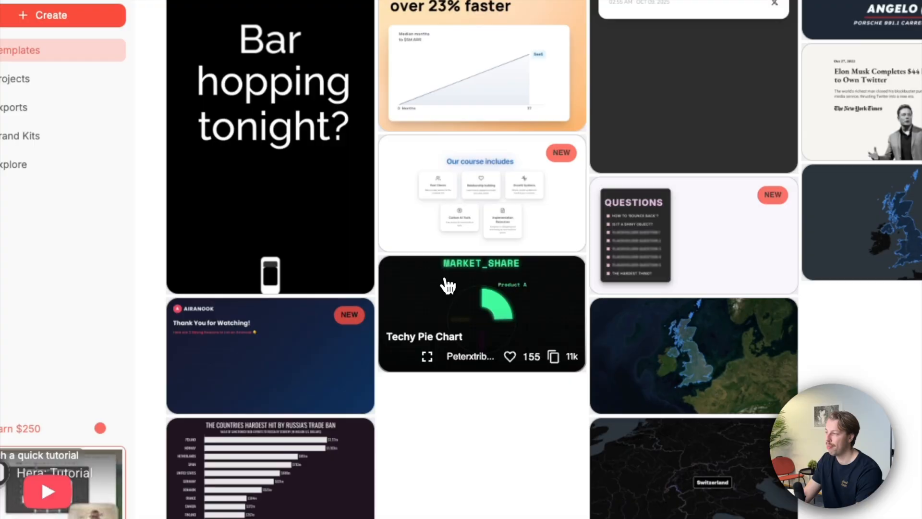
pyautogui.click(448, 285)
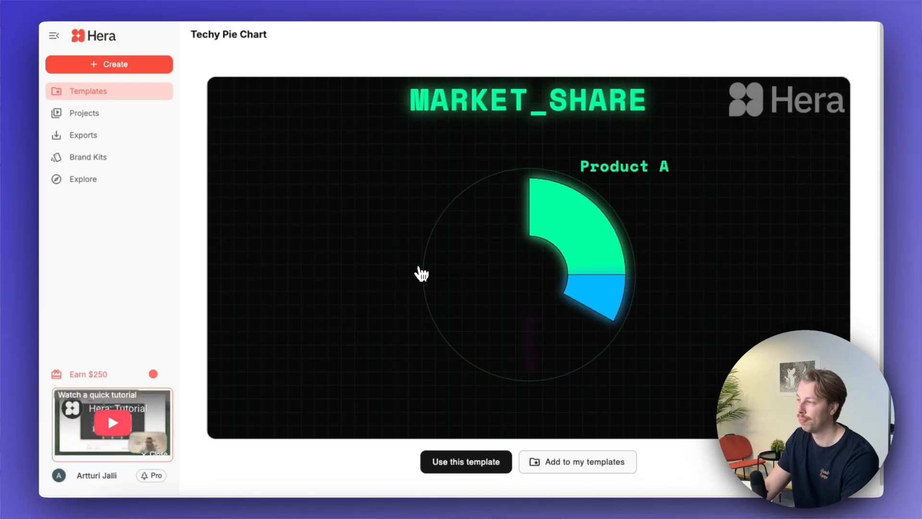
pyautogui.click(475, 462)
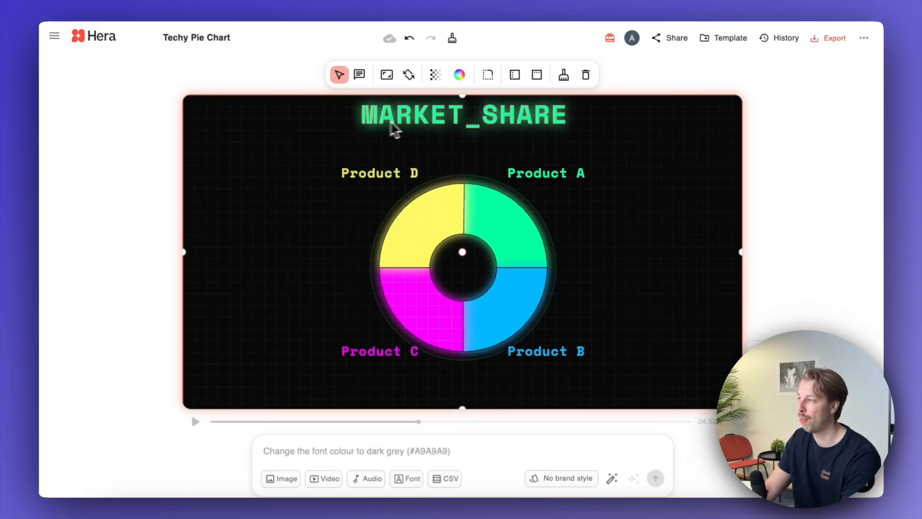
# - Submit a prompt changing MARKET_SHARE to "FOODS" and replacing Products A–D with Bananas 65%, Cucumbers 15%, Carrots 10% and Apples 10%
pyautogui.write('Change MARKET')
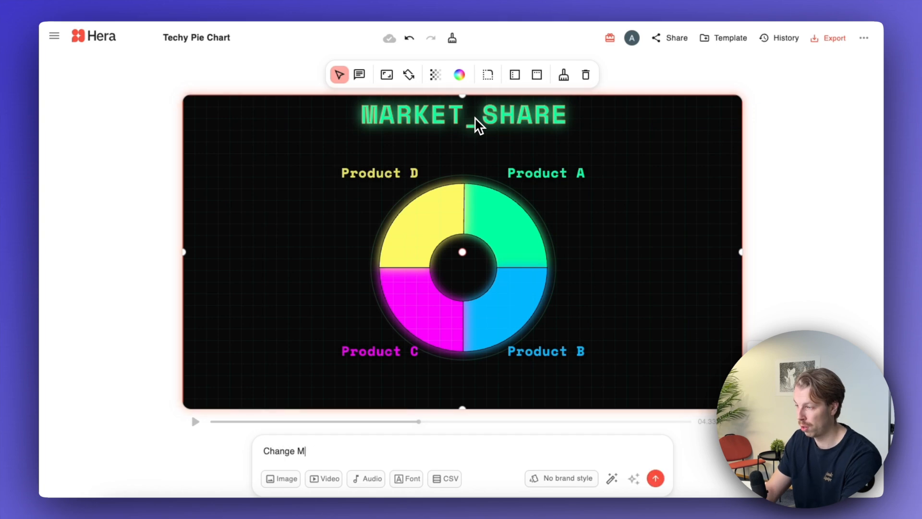
pyautogui.write('_SHARE to "FOODS".')
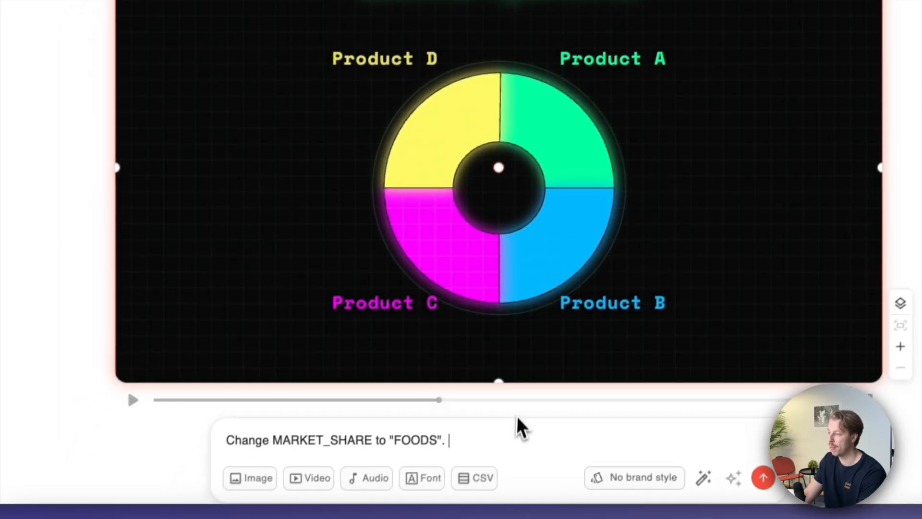
pyautogui.write('Replace Product A with Bananas, and make it cover 65% Replace Product B with Cucumbers, and make it cover 15% Replace Product C with Carrots, and make it cover 10% Replace Product D with Apples, and make it cover 10%')
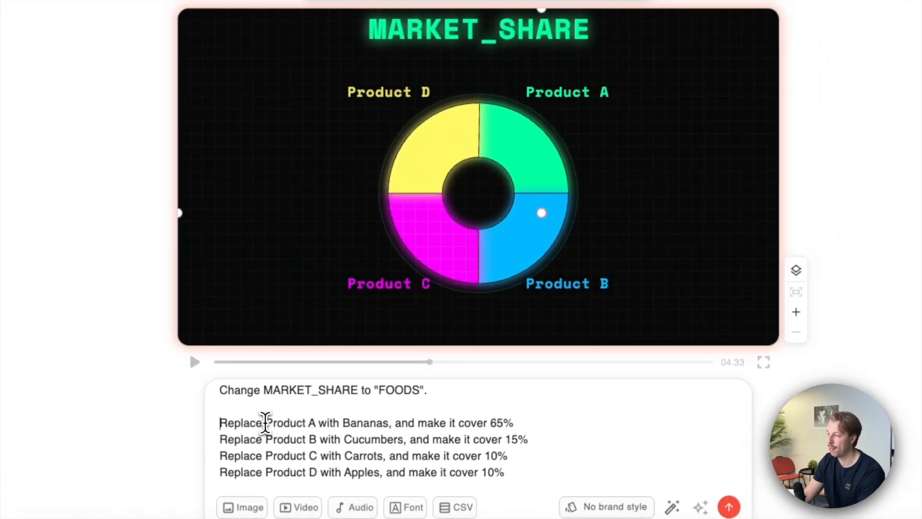
pyautogui.moveTo(269, 409); pyautogui.dragTo(319, 408)
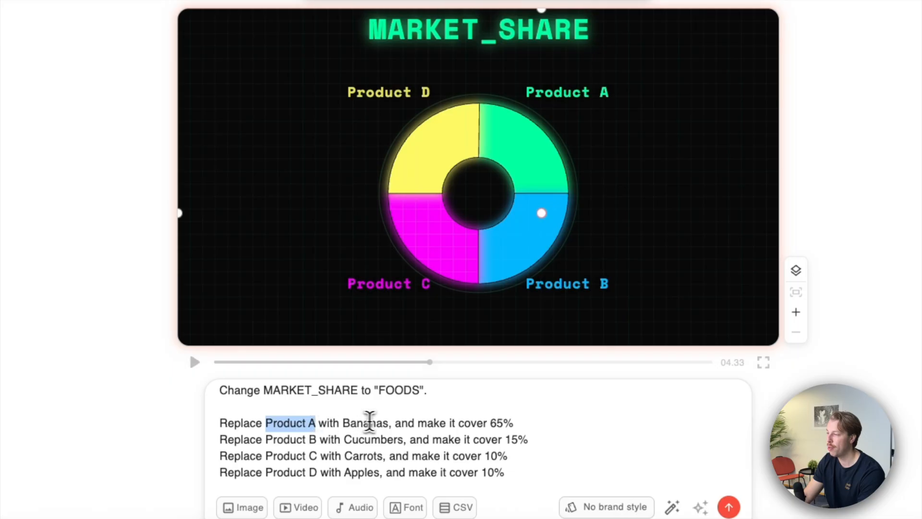
pyautogui.doubleClick(365, 421)
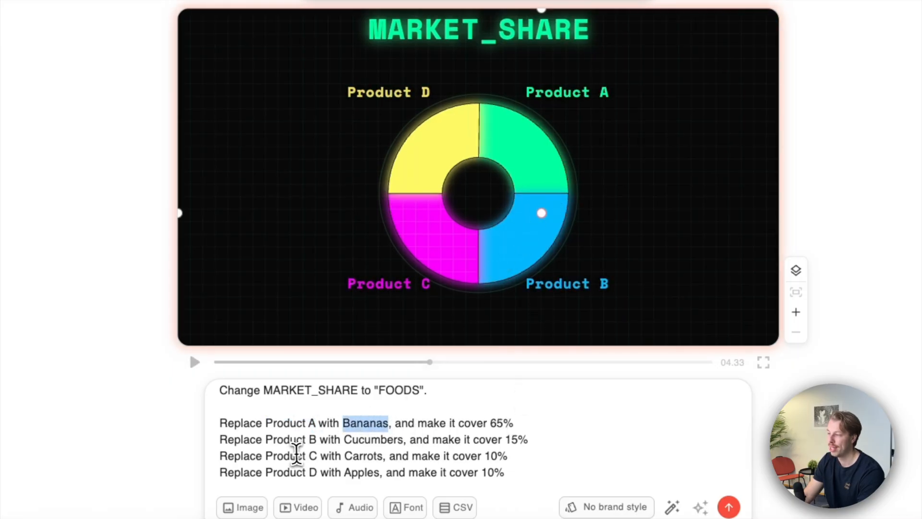
pyautogui.doubleClick(364, 440)
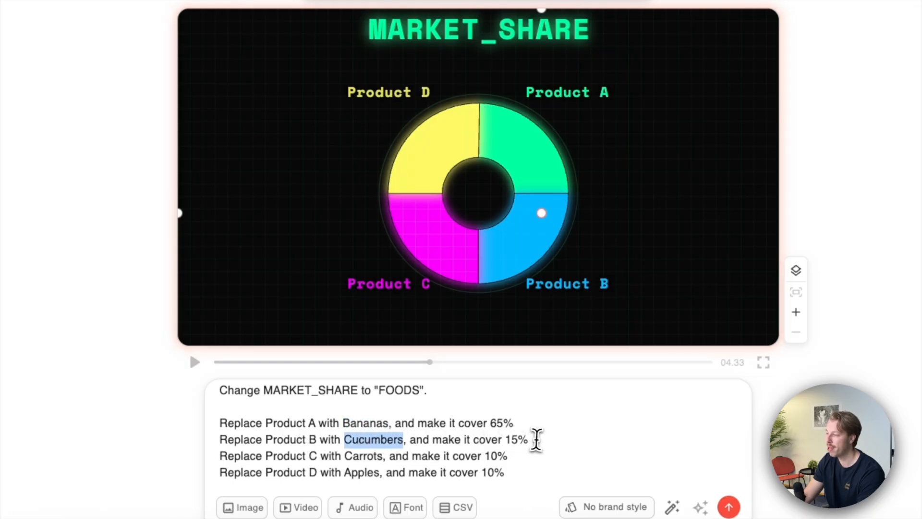
pyautogui.moveTo(519, 440); pyautogui.dragTo(507, 440)
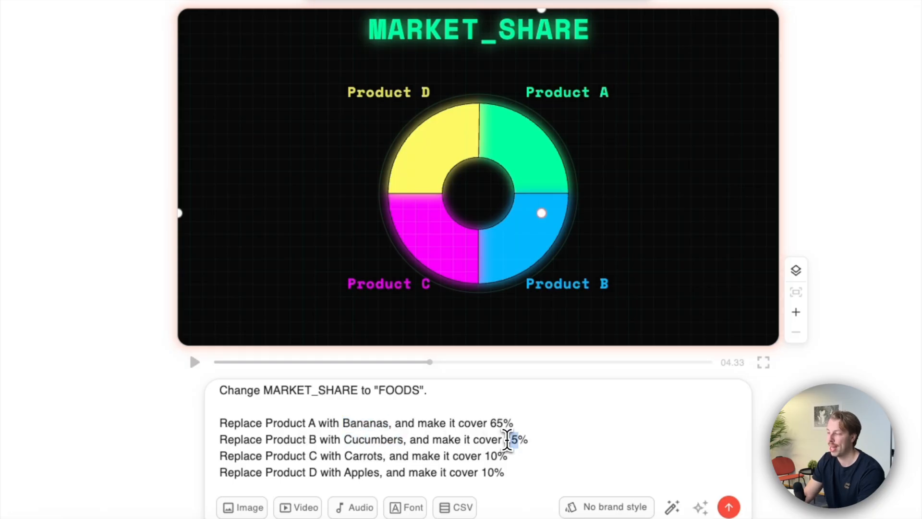
pyautogui.moveTo(509, 456); pyautogui.dragTo(468, 474)
pyautogui.click(729, 508)
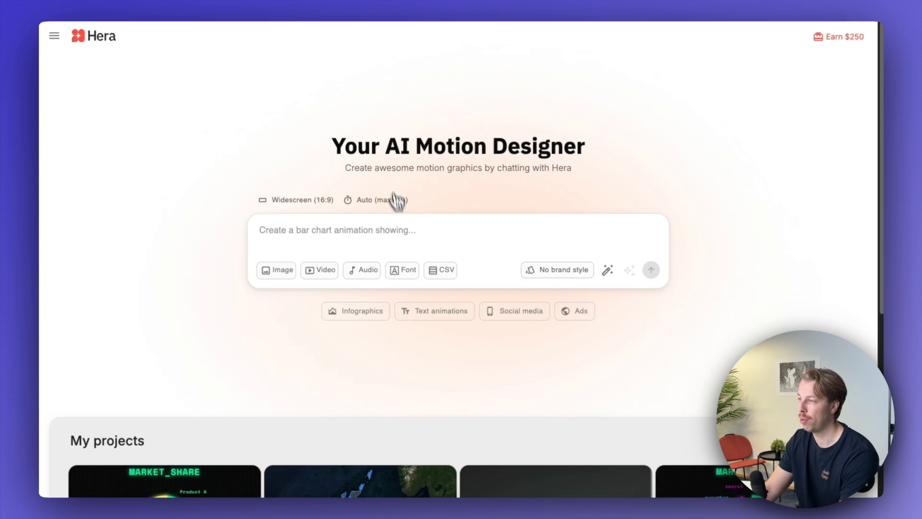
# - Submit the new-project prompt 'Create an animation of a WhatsApp conversation between two buddies that ask each other to hit the gym today.'
pyautogui.click(406, 237)
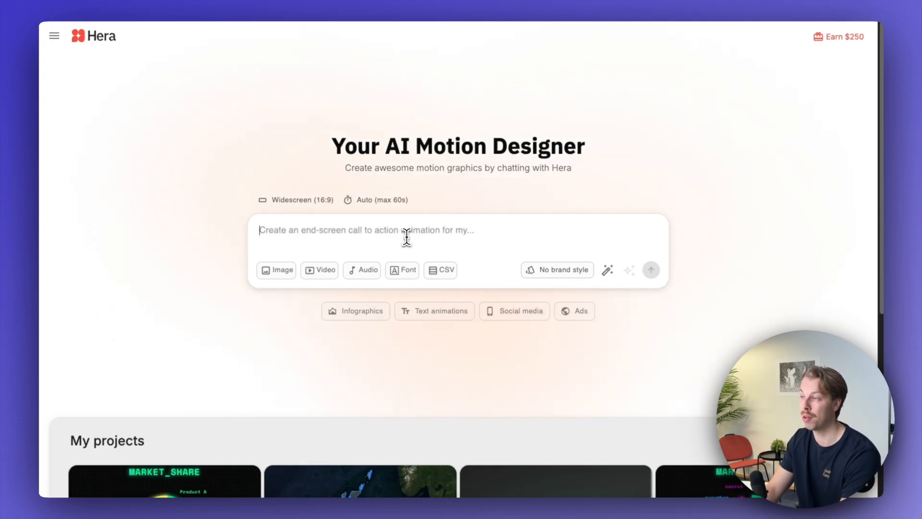
pyautogui.click(406, 237)
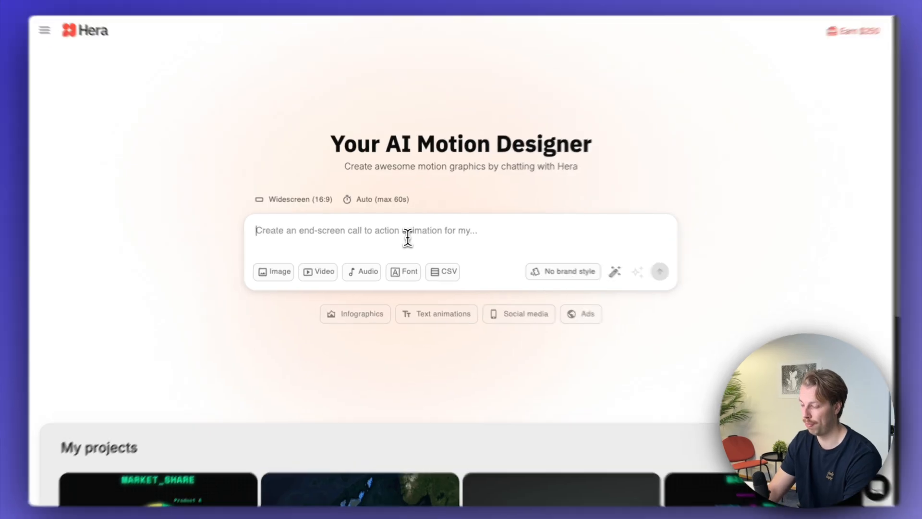
pyautogui.write('Create an animation of a WhatsApp conversation between two buddies that ask each other to hit the gym today.')
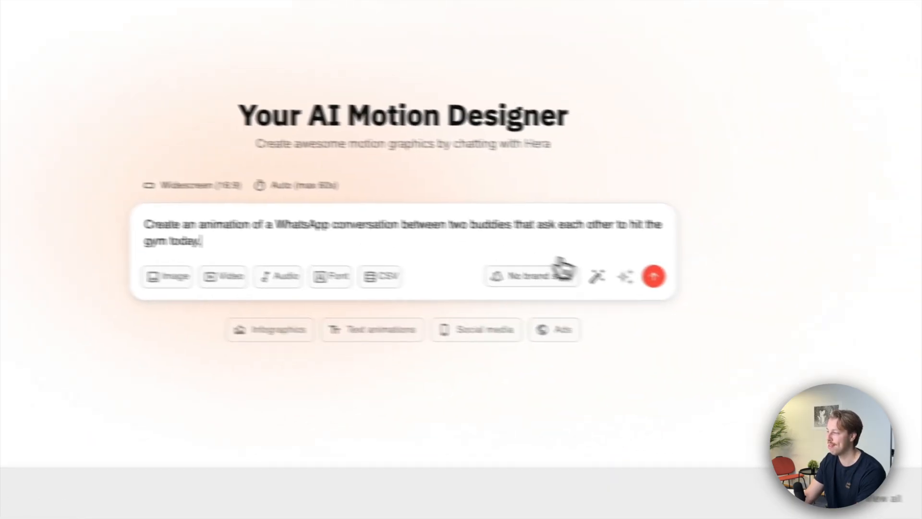
pyautogui.click(735, 286)
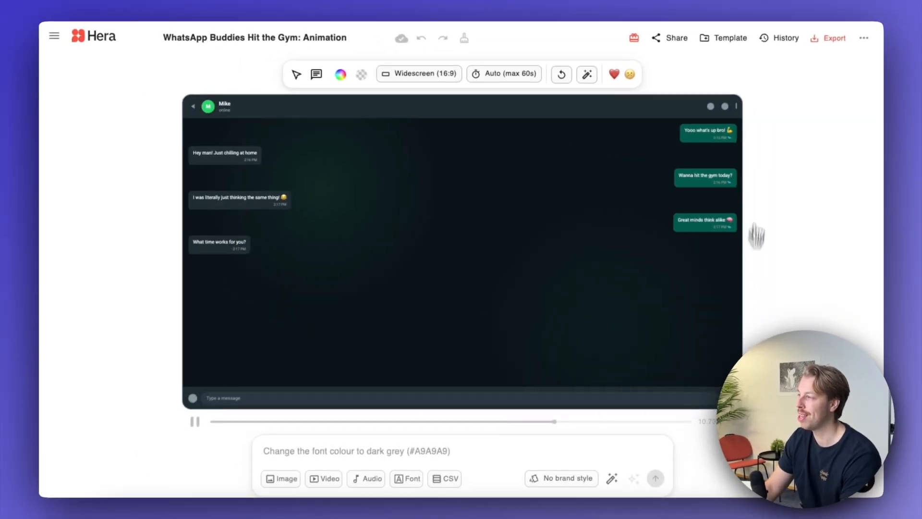
# - Switch the WhatsApp animation to Vertical (9:16) and submit the prompt 'Make the conversation bigger so that people can actually see the messages'
pyautogui.click(449, 84)
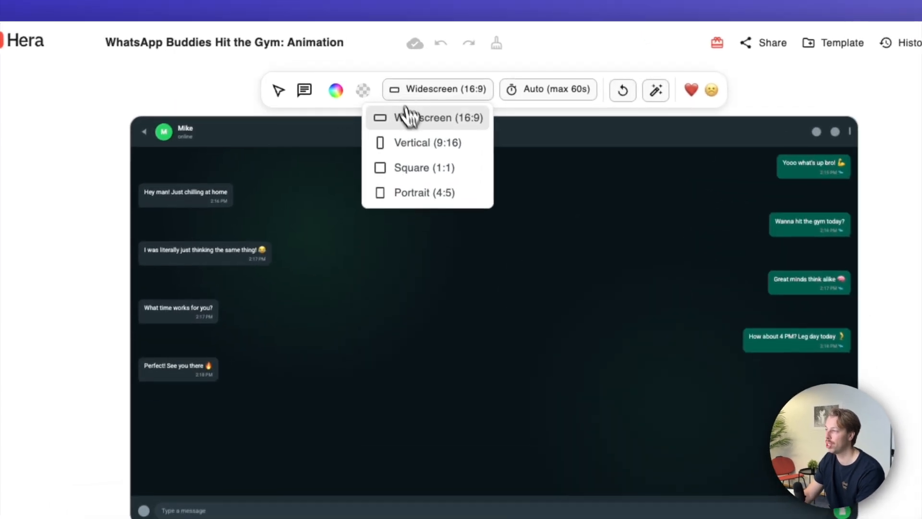
pyautogui.click(423, 142)
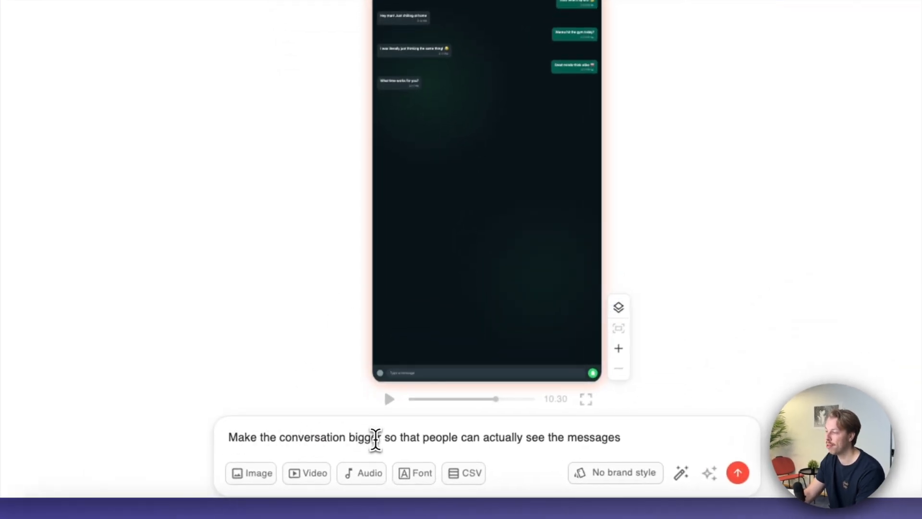
pyautogui.click(738, 472)
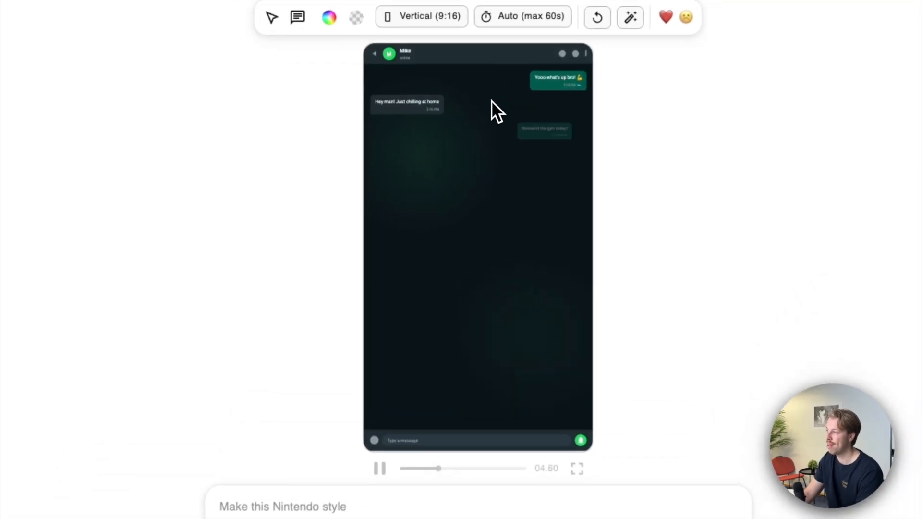
# - Submit the follow-up prompt 'Make the text and the chat 2x bigger' for the WhatsApp conversation
pyautogui.click(373, 508)
pyautogui.write('Make the text and the chat 2x bigger')
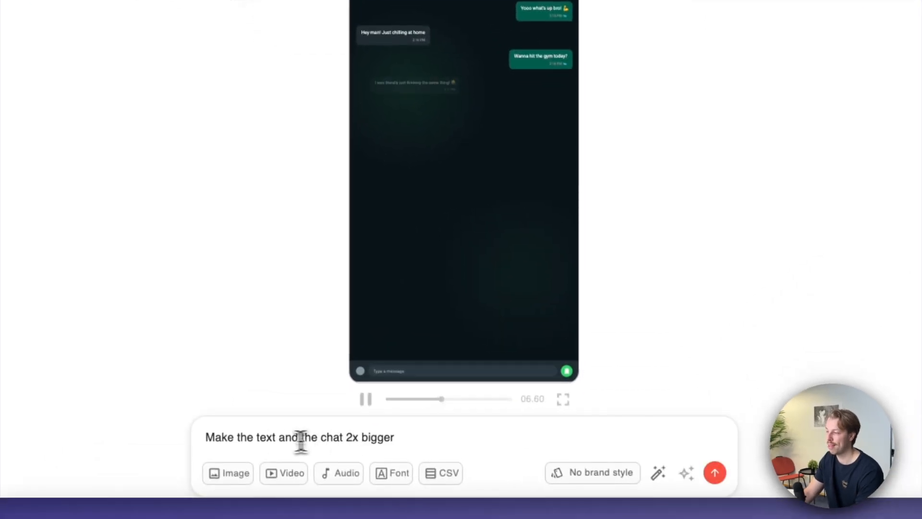
pyautogui.click(638, 474)
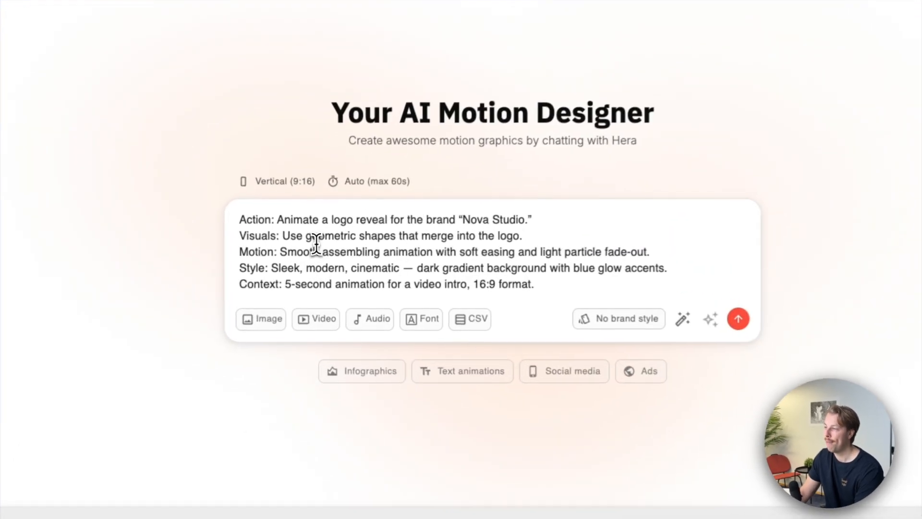
# - Examine the five labelled parts of the Nova Studio logo prompt: Action, Visuals, Motion, Style and Context
pyautogui.doubleClick(273, 230)
pyautogui.doubleClick(256, 235)
pyautogui.doubleClick(252, 252)
pyautogui.doubleClick(249, 267)
pyautogui.doubleClick(251, 283)
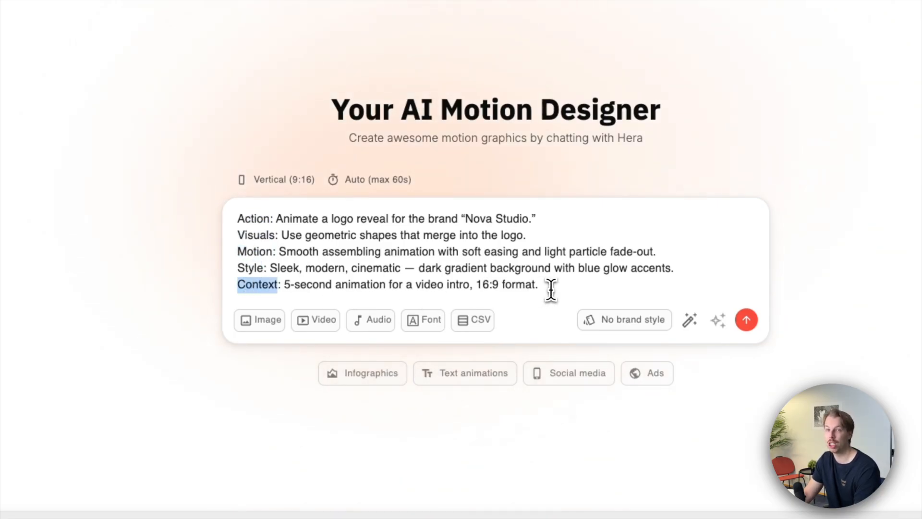
pyautogui.moveTo(560, 288)
pyautogui.mouseDown()
pyautogui.moveTo(494, 287)
pyautogui.moveTo(576, 286)
pyautogui.moveTo(533, 287)
pyautogui.moveTo(542, 287)
pyautogui.mouseUp()
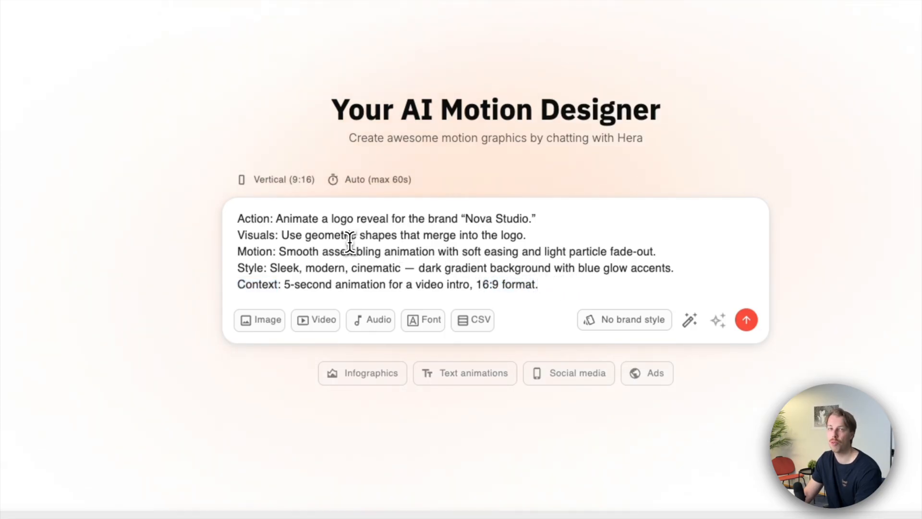
pyautogui.doubleClick(254, 218)
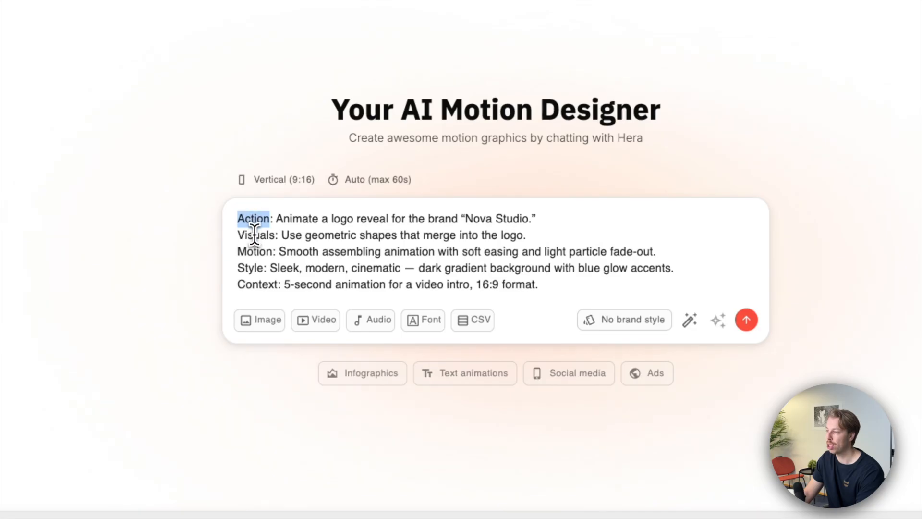
pyautogui.doubleClick(254, 235)
pyautogui.doubleClick(250, 252)
pyautogui.doubleClick(247, 268)
pyautogui.doubleClick(249, 284)
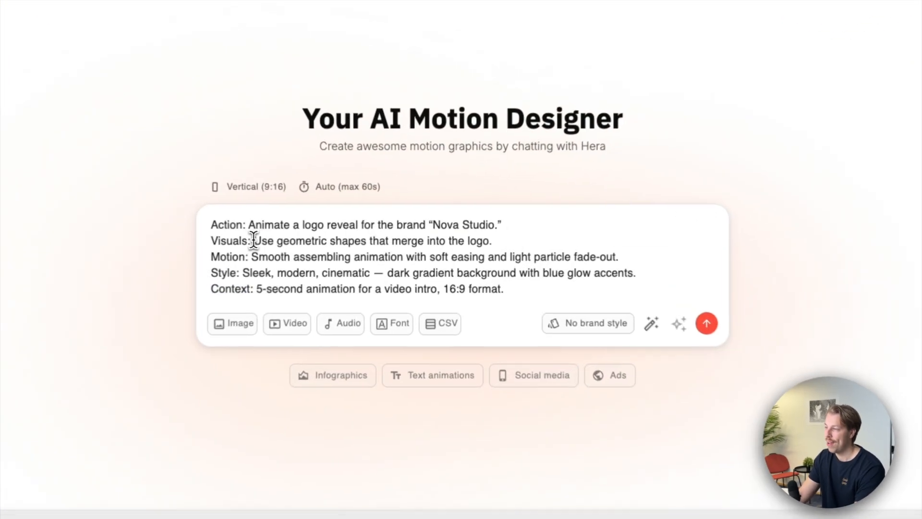
# - Review the prompt's Visuals and Motion descriptions and go over the Action, Visuals, Motion and Style labels again
pyautogui.moveTo(294, 243); pyautogui.dragTo(494, 243)
pyautogui.moveTo(245, 257); pyautogui.dragTo(623, 258)
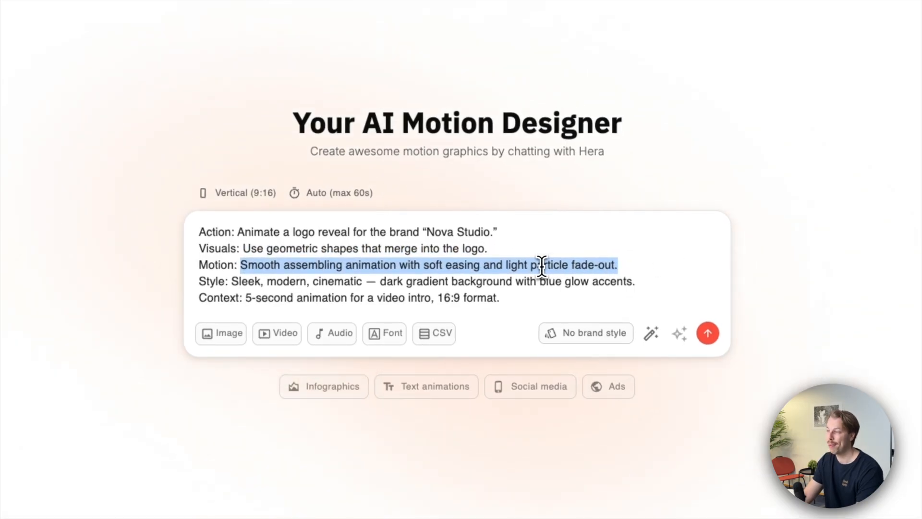
pyautogui.doubleClick(214, 232)
pyautogui.doubleClick(219, 248)
pyautogui.doubleClick(215, 265)
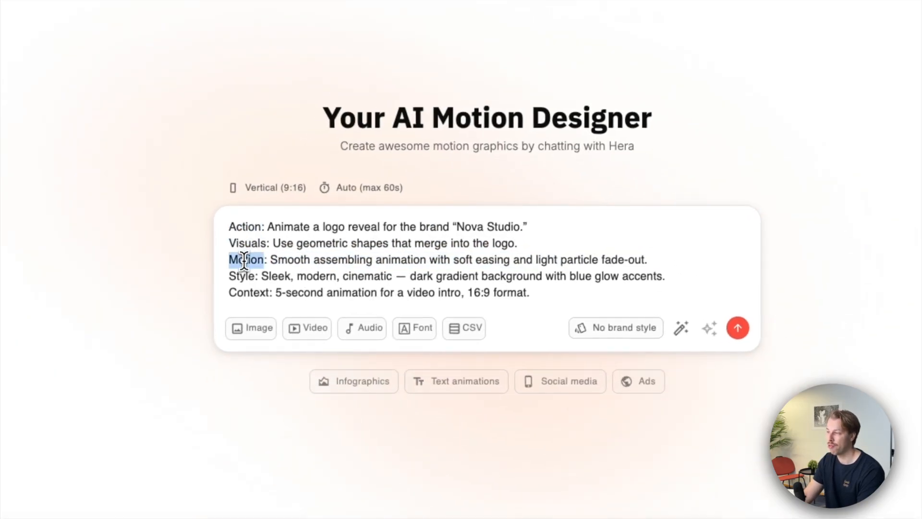
pyautogui.doubleClick(241, 276)
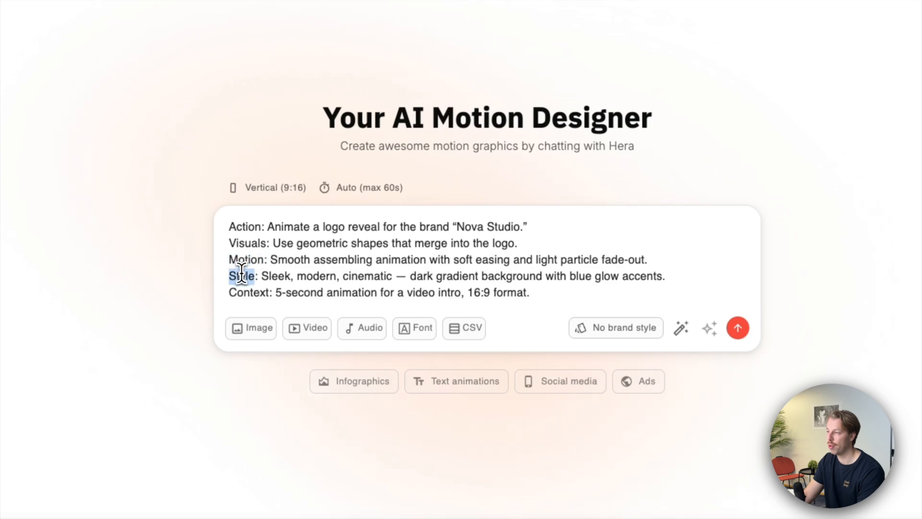
# - Read the wording of each prompt line, from the logo reveal action to the video intro context
pyautogui.click(267, 227)
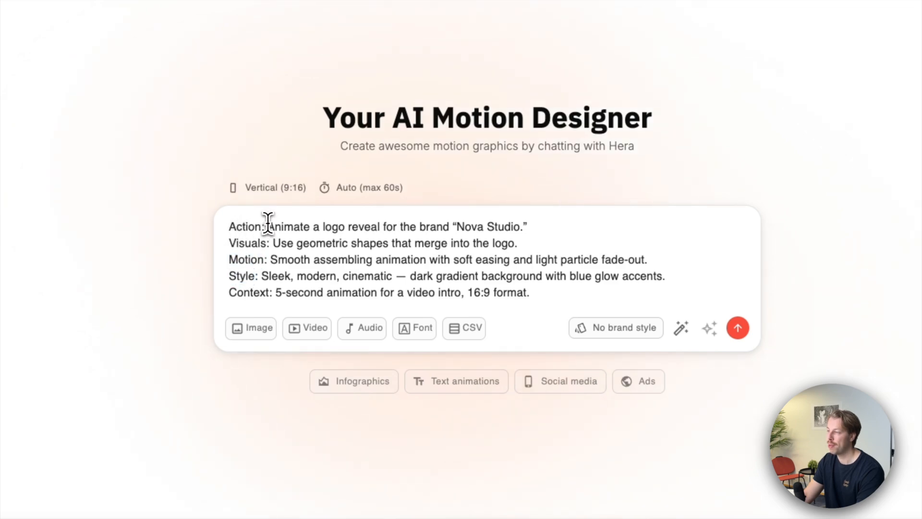
pyautogui.moveTo(269, 225); pyautogui.dragTo(343, 226)
pyautogui.doubleClick(243, 243)
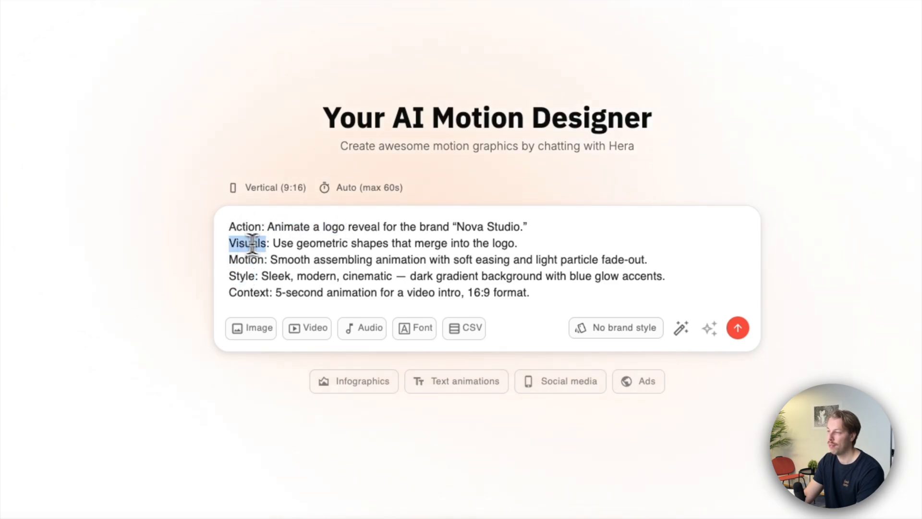
pyautogui.moveTo(274, 243); pyautogui.dragTo(392, 246)
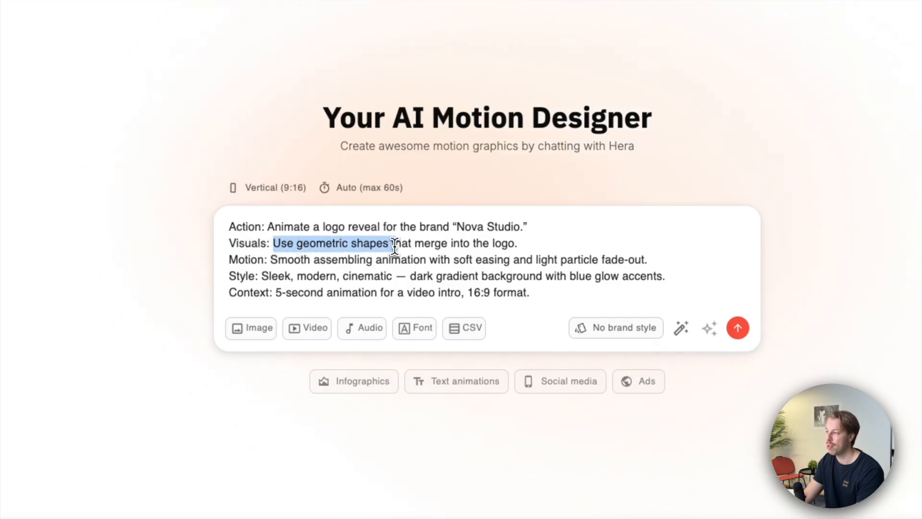
pyautogui.scroll(-1, 495, 245)
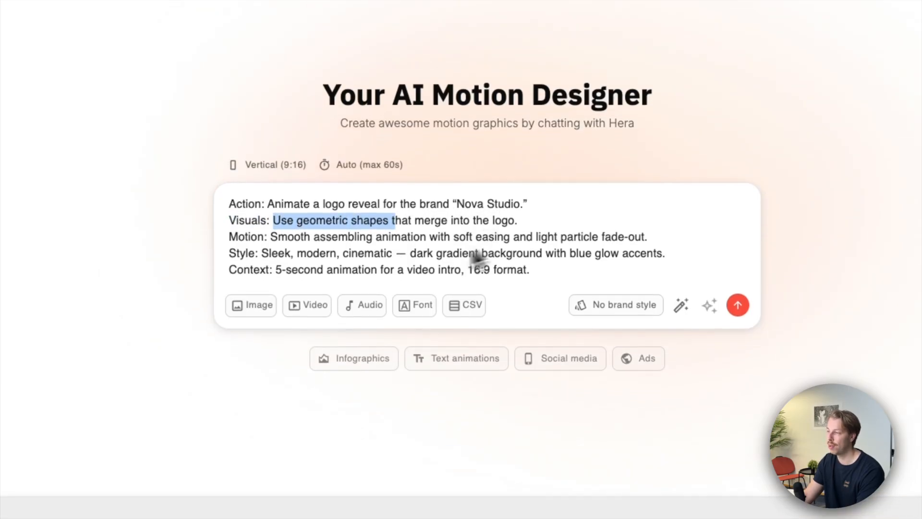
pyautogui.click(275, 244)
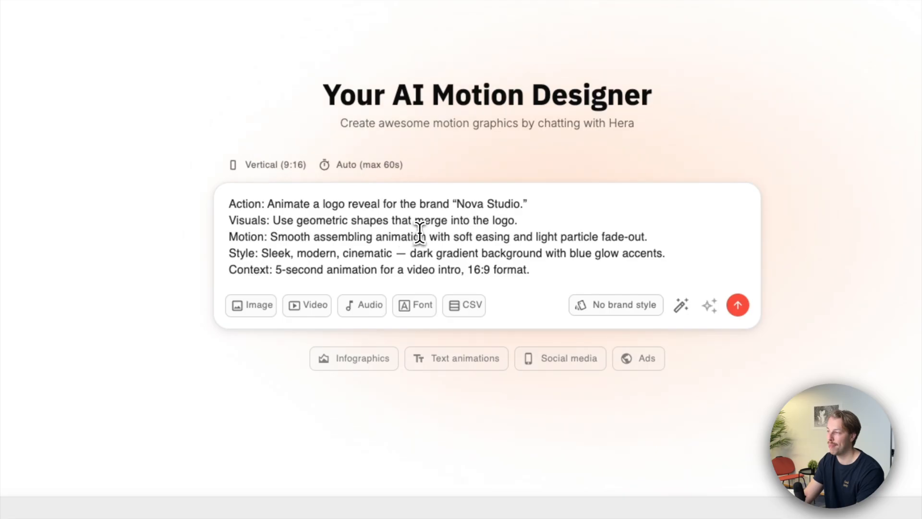
pyautogui.doubleClick(240, 253)
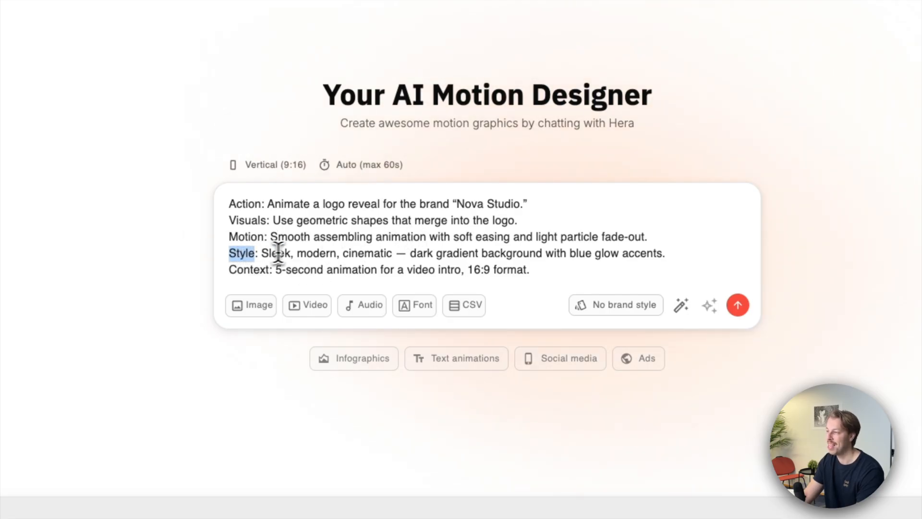
pyautogui.click(268, 271)
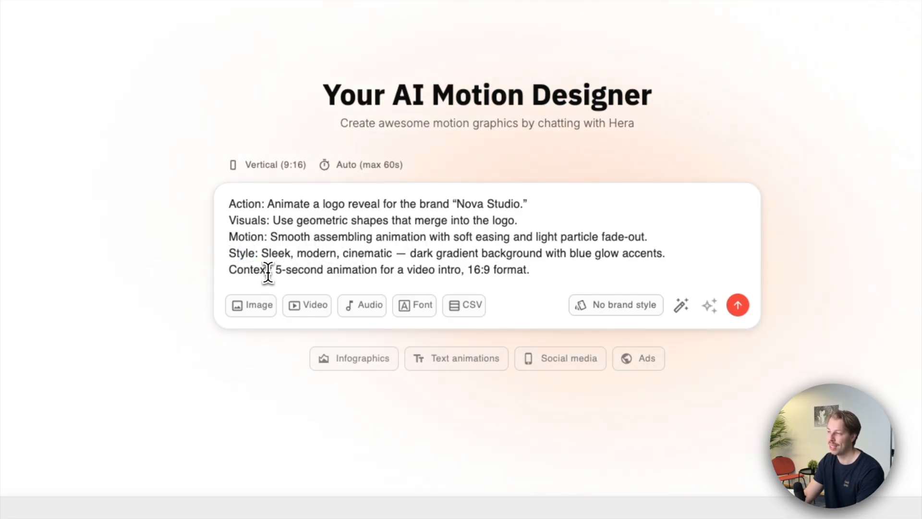
pyautogui.moveTo(275, 272); pyautogui.dragTo(452, 263)
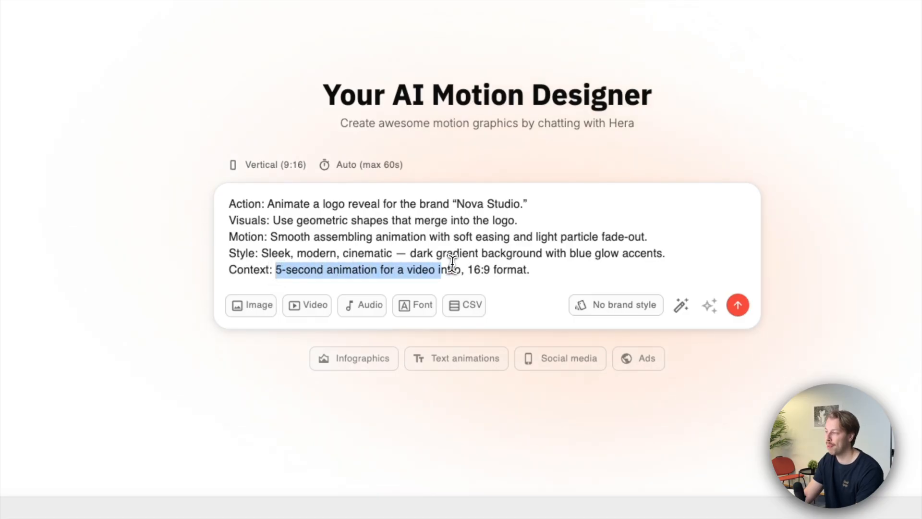
pyautogui.click(543, 275)
# - Remove the labels Action, Visuals, Motion, Style and Context from the prompt, keeping only their descriptions
pyautogui.moveTo(230, 205); pyautogui.dragTo(270, 205)
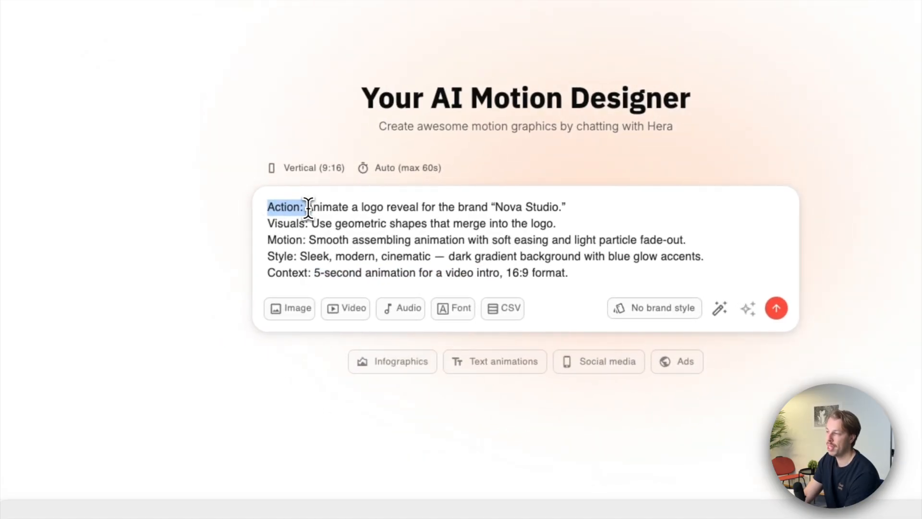
pyautogui.press('BackSpace')
pyautogui.moveTo(312, 224); pyautogui.dragTo(245, 277)
pyautogui.press('BackSpace')
pyautogui.press('BackSpace')
pyautogui.press('BackSpace')
pyautogui.press('BackSpace')
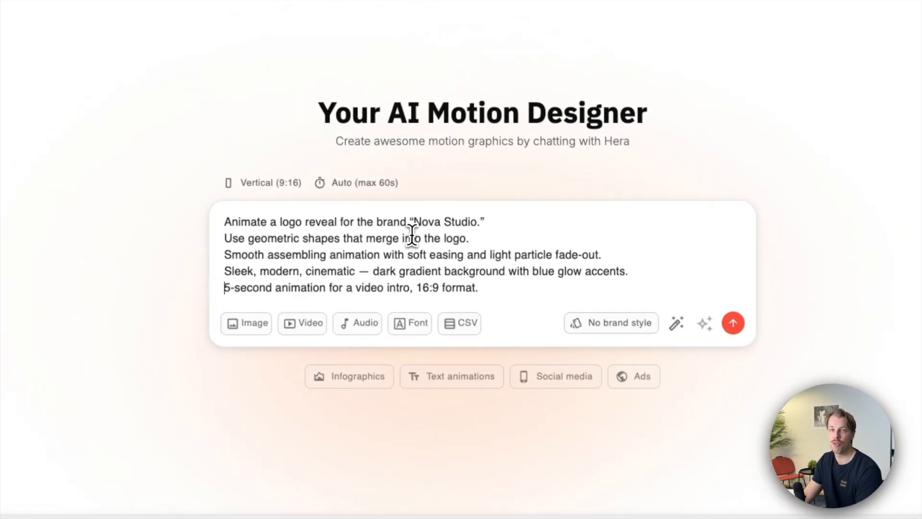
# - Submit the Nova Studio logo reveal prompt and switch the resulting animation to Widescreen (16:9)
pyautogui.click(608, 303)
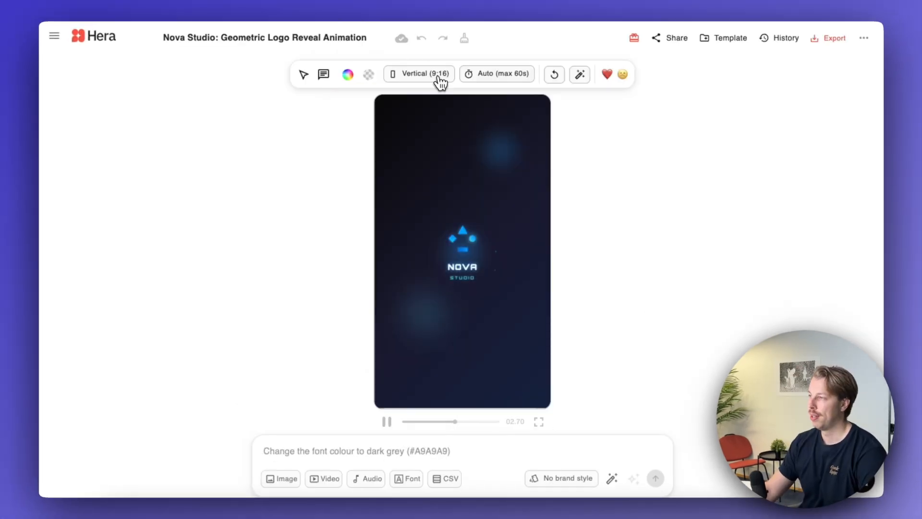
pyautogui.click(434, 75)
pyautogui.click(418, 99)
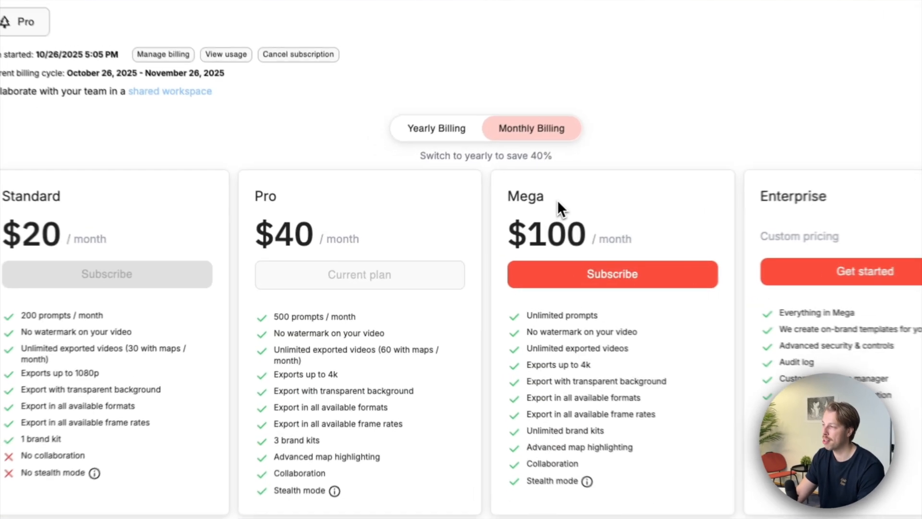
# - Compare the prompt allowances of the Standard, Pro and Mega plans under monthly billing
pyautogui.moveTo(515, 213); pyautogui.dragTo(474, 210)
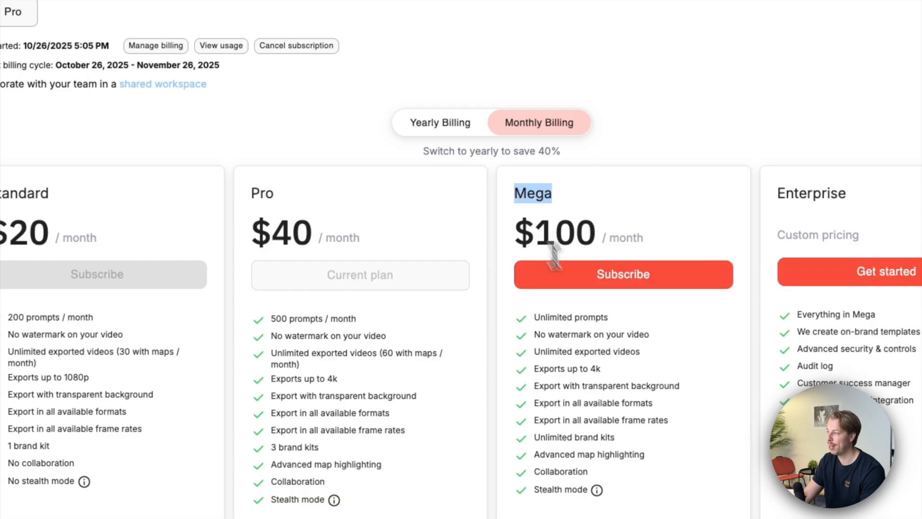
pyautogui.moveTo(532, 318); pyautogui.dragTo(623, 323)
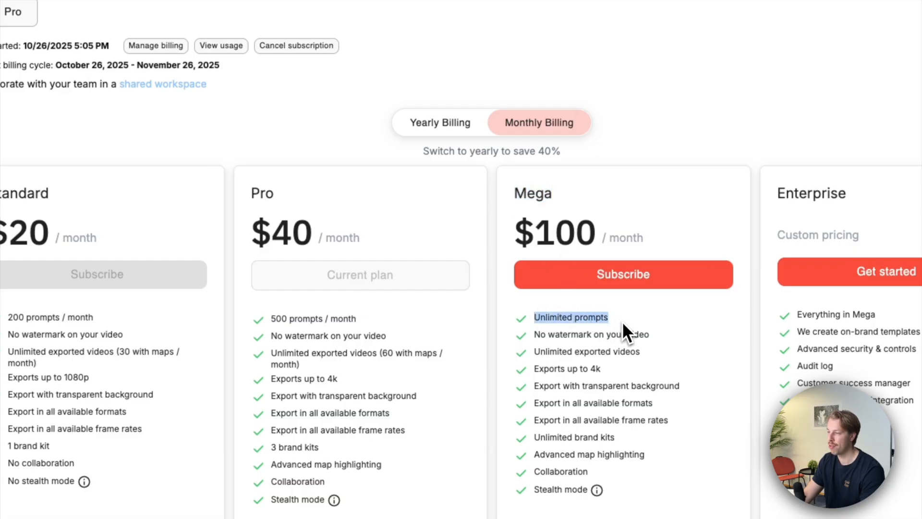
pyautogui.doubleClick(106, 316)
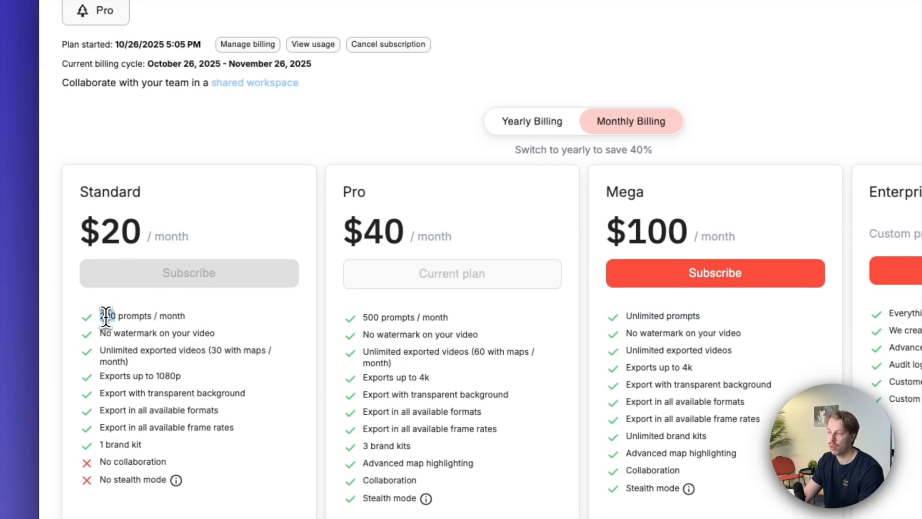
pyautogui.doubleClick(367, 317)
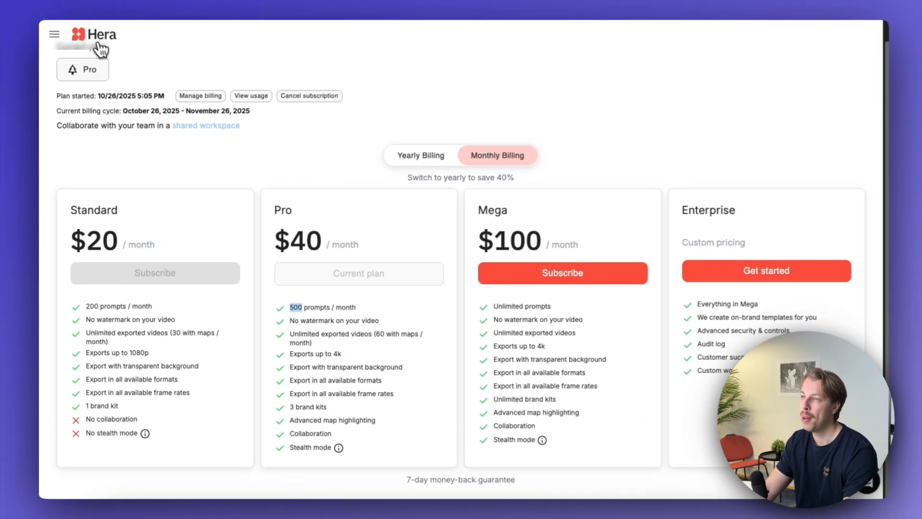
# - Leave the pricing page and start a new blank project
pyautogui.click(96, 39)
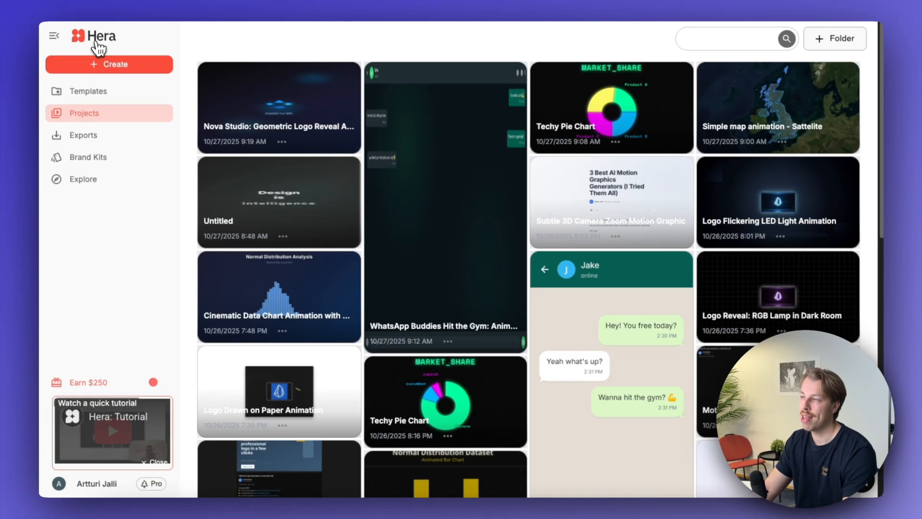
pyautogui.click(119, 60)
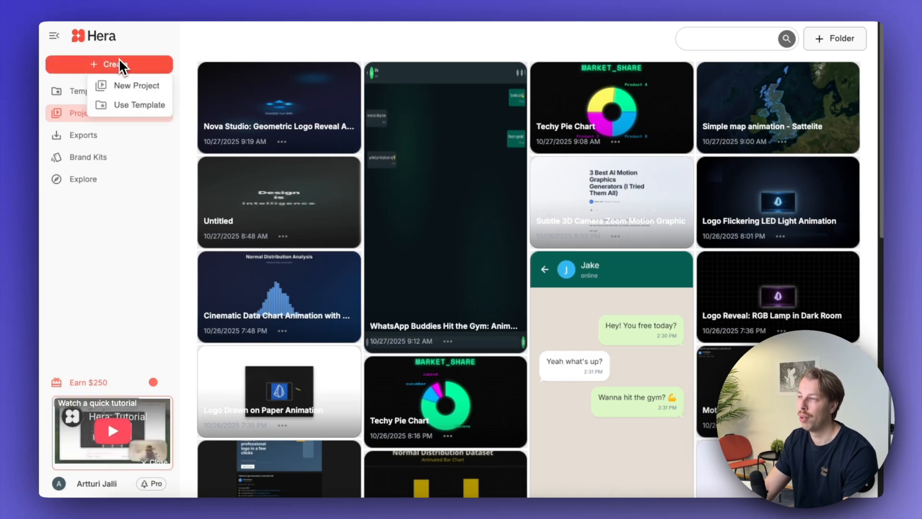
pyautogui.click(124, 85)
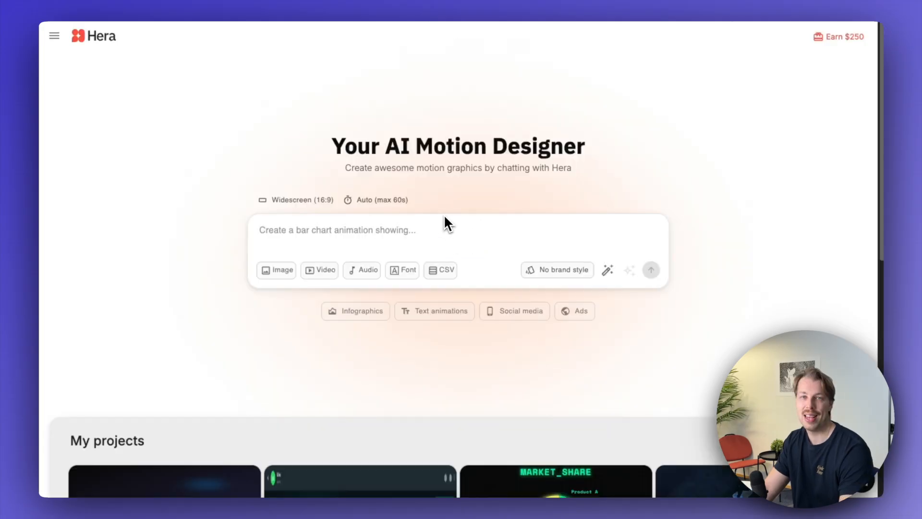